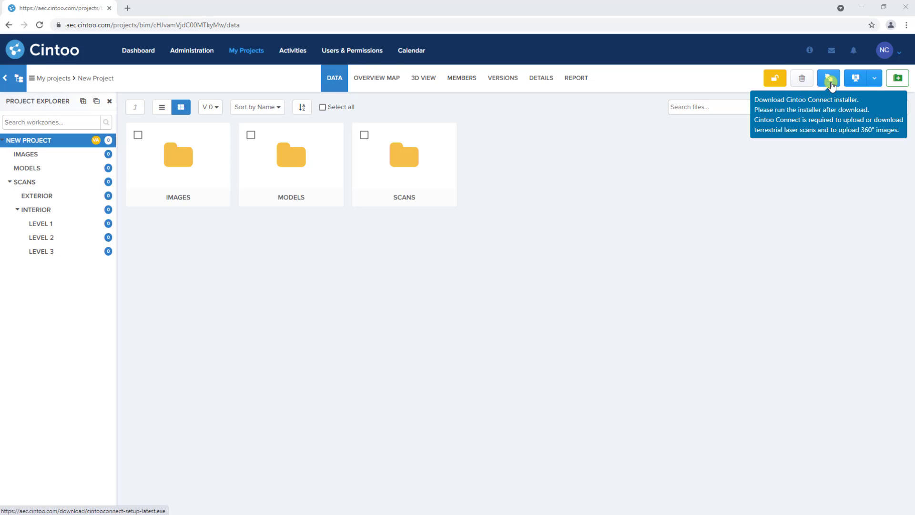
Step: Open New Project's SCANS folder and choose Upload Scans from the upload dropdown
left_click(346, 86)
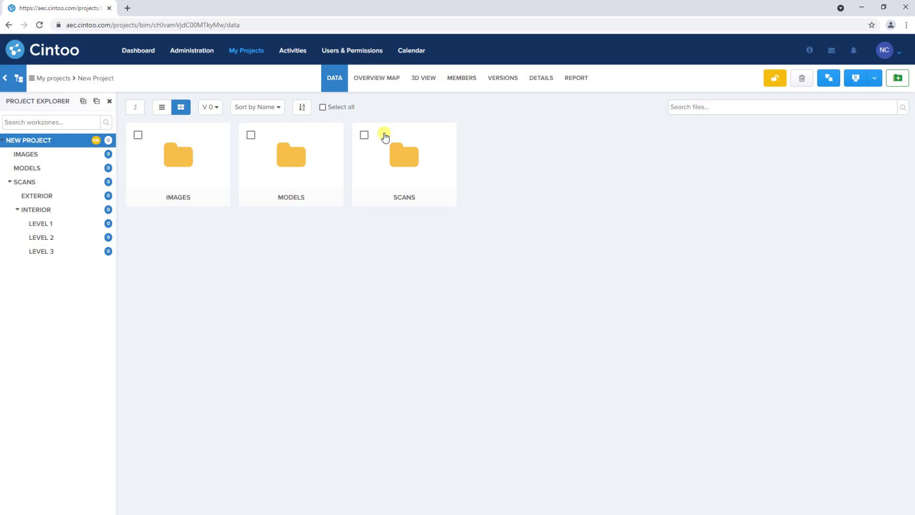
left_click(396, 158)
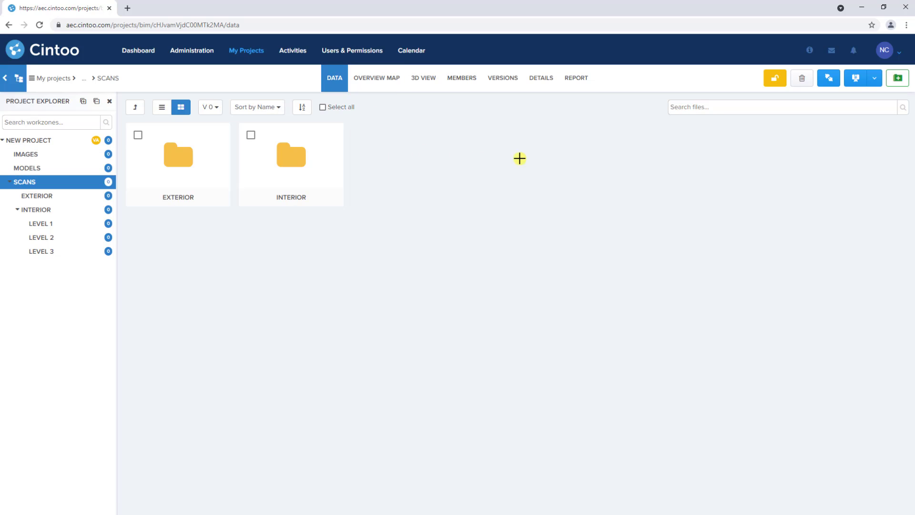
left_click(875, 80)
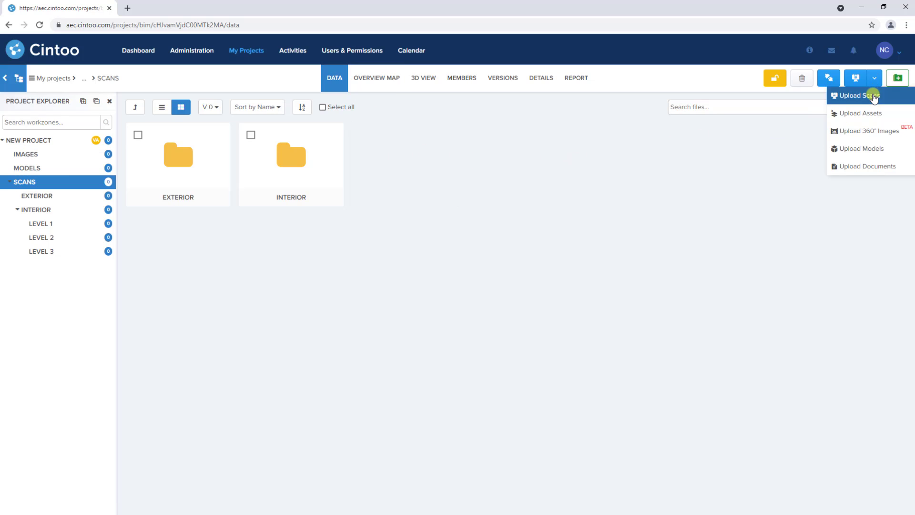
left_click(867, 97)
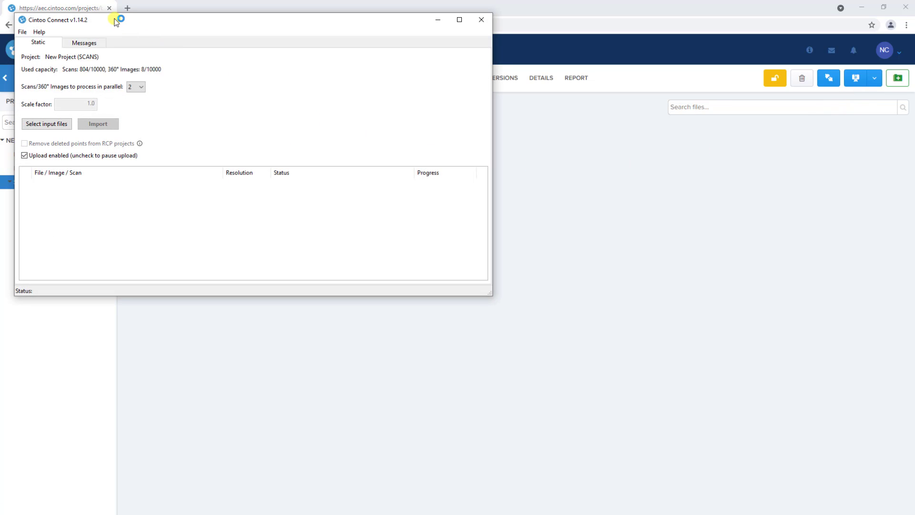
Step: Position the Cintoo Connect uploader over the page and look through its File and Help menus
left_click_drag(119, 21, 224, 107)
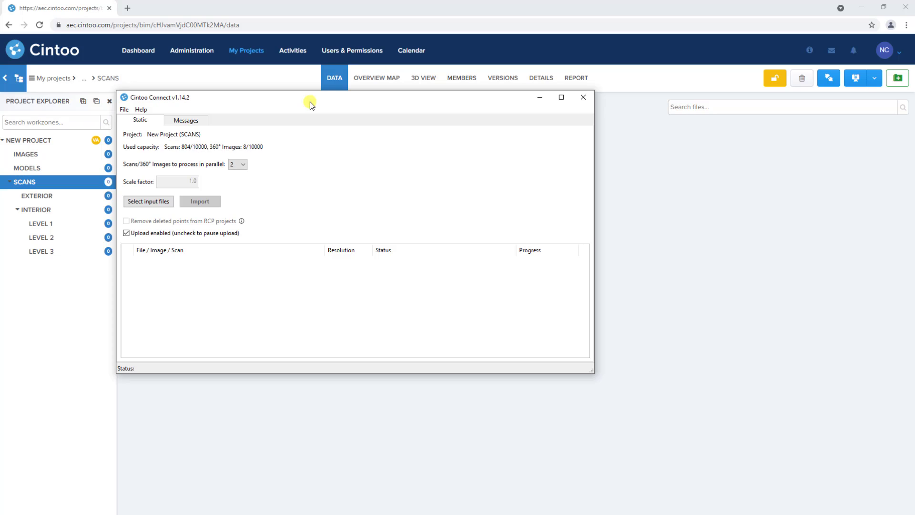
left_click(125, 109)
mouse_move(140, 111)
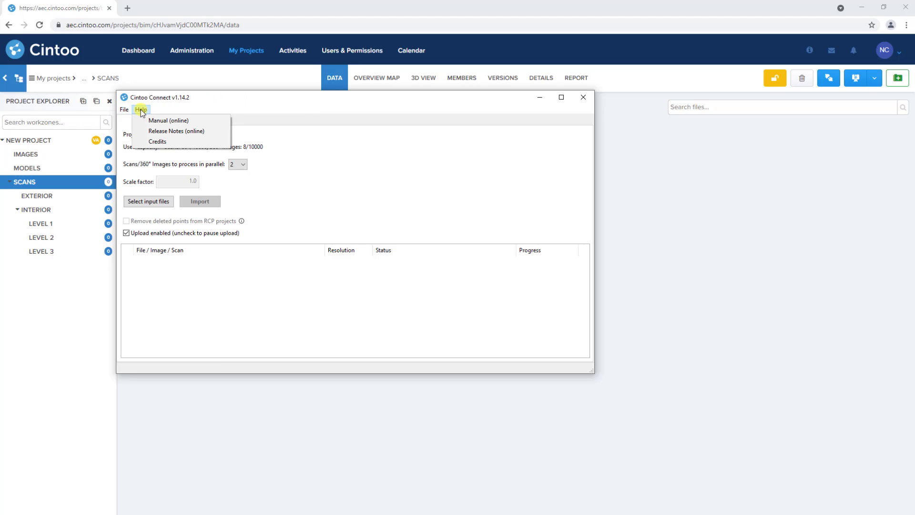
left_click(293, 109)
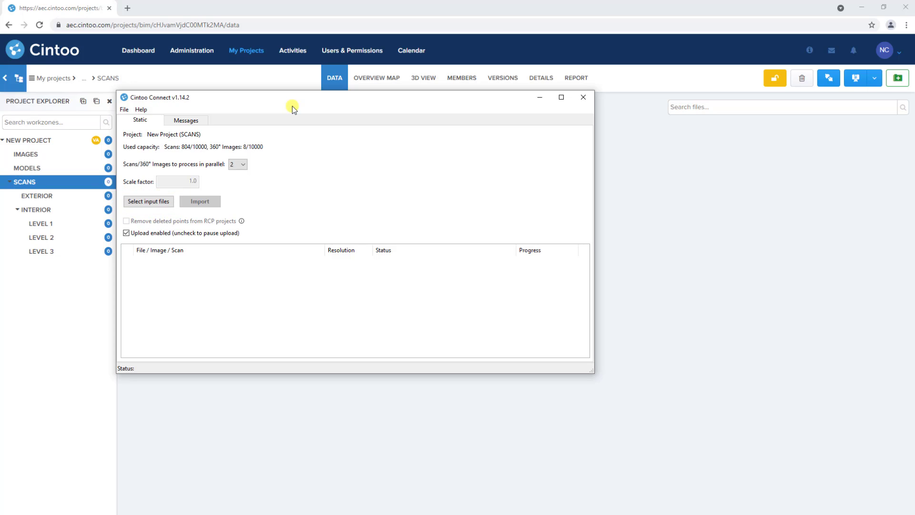
Step: Load IndustrialPlant.lsproj from the Scans > _LSPROJ folder as the uploader's input
left_click(149, 201)
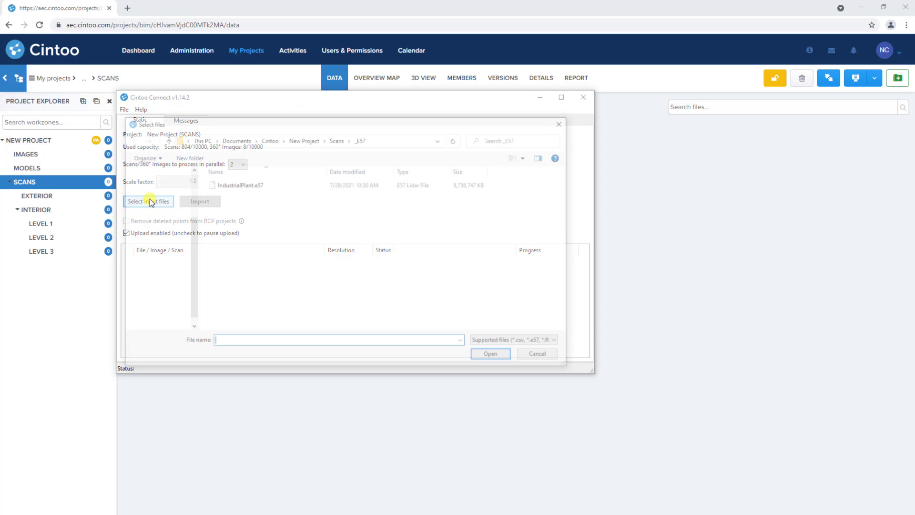
left_click_drag(214, 126, 258, 138)
left_click(379, 149)
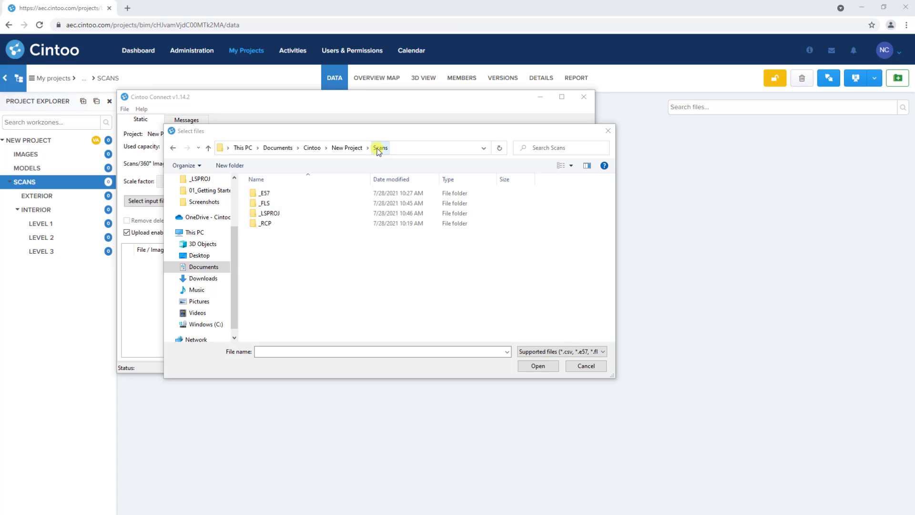
double_click(308, 213)
left_click(298, 243)
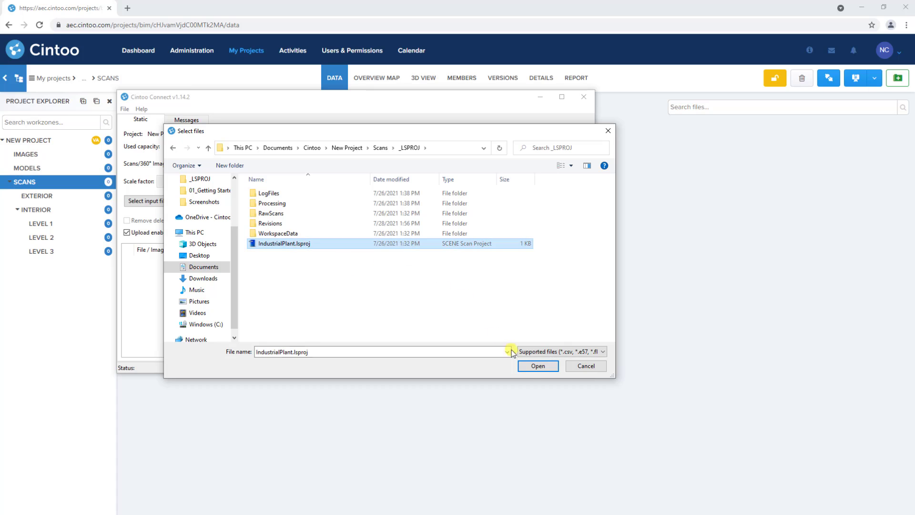
left_click(536, 366)
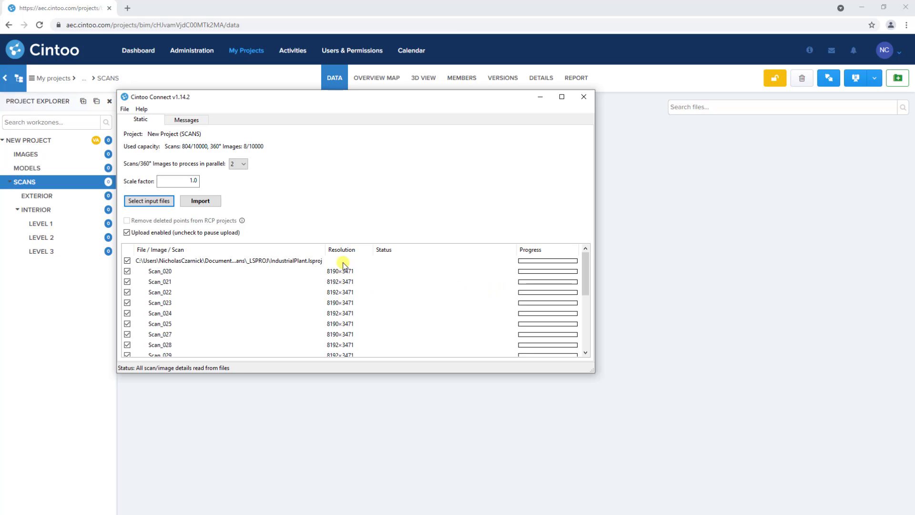
Step: Scroll the file list to confirm scans Scan_020 through Scan_042 are listed and checked
left_click_drag(585, 276, 585, 249)
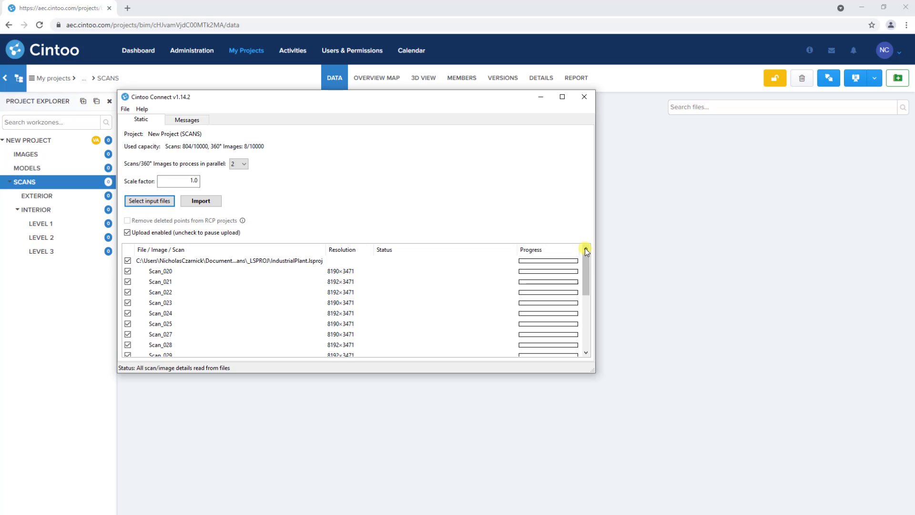
mouse_move(584, 265)
left_mouse_down()
mouse_move(581, 328)
mouse_move(582, 251)
left_mouse_up()
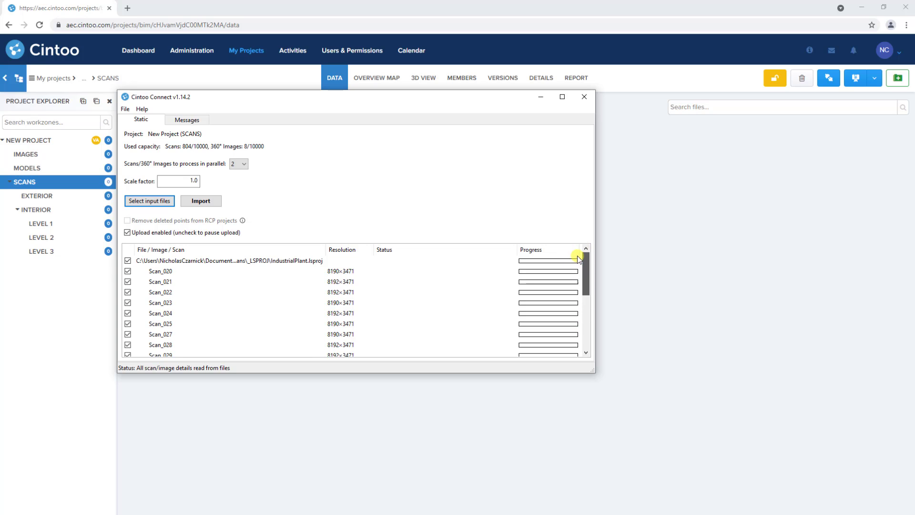
Step: Import the listed scans and wait for the 19 files to finish uploading
left_click(203, 201)
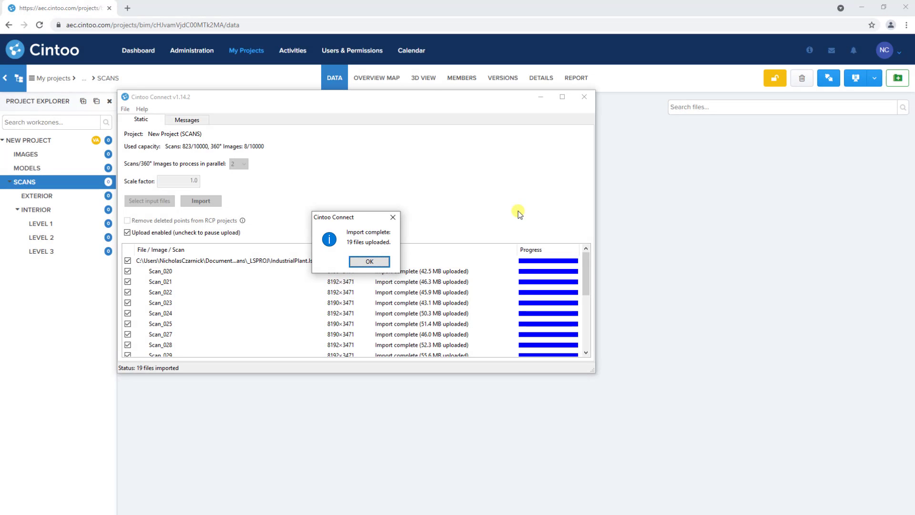
Step: Dismiss the import notice, read the upload log under Messages, then return to Static
left_click(367, 263)
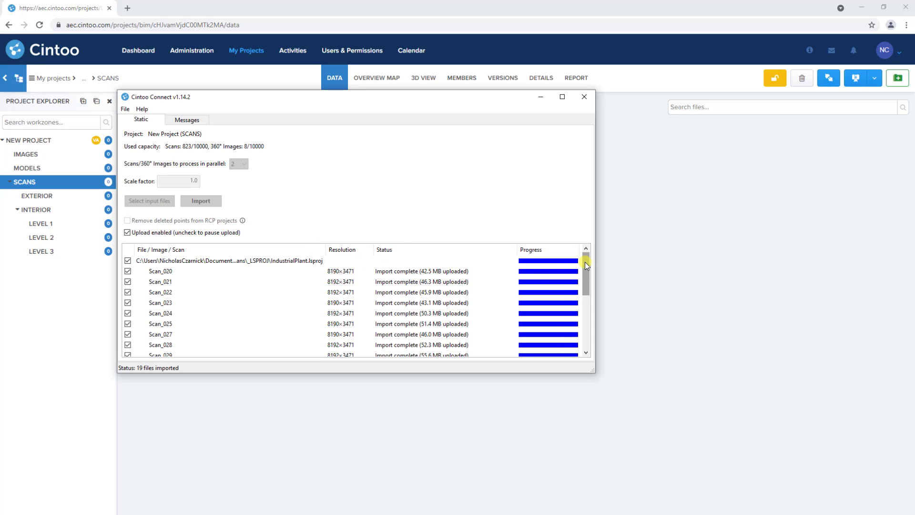
mouse_move(585, 262)
left_mouse_down()
mouse_move(580, 324)
mouse_move(595, 264)
left_mouse_up()
left_click(203, 121)
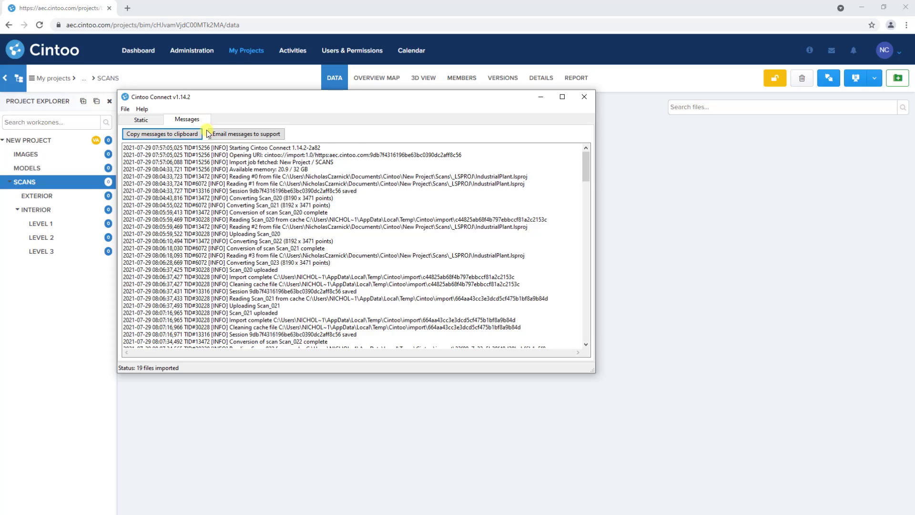
mouse_move(587, 171)
left_mouse_down()
mouse_move(586, 343)
mouse_move(582, 165)
left_mouse_up()
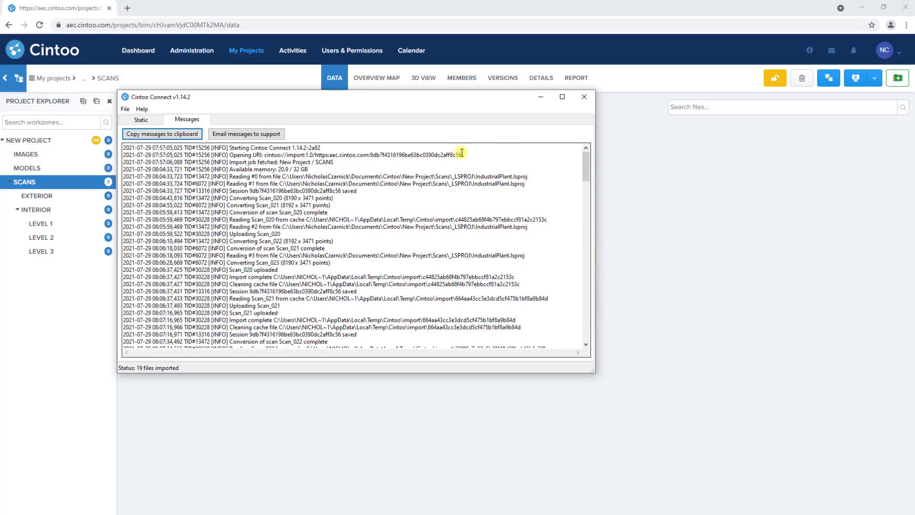
left_click(143, 120)
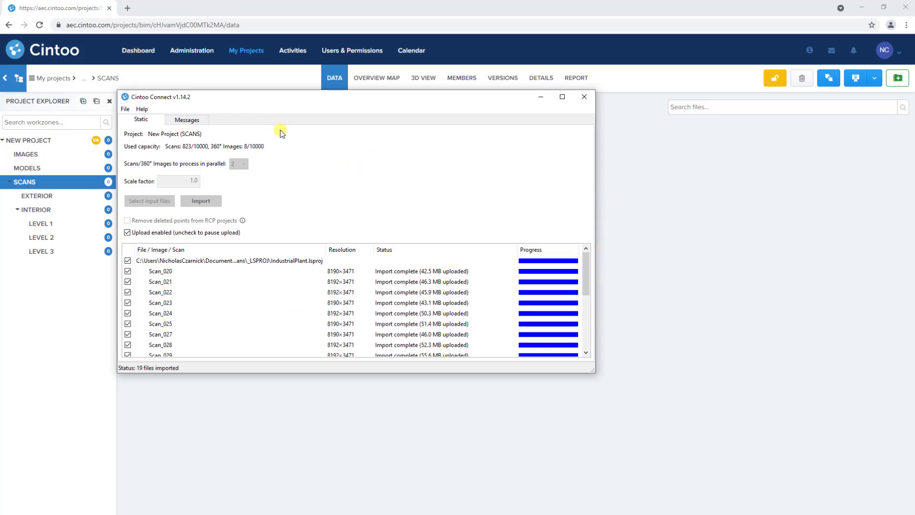
Step: Close the uploader, reload SCANS to list the uploaded scans, and open Scan_020's details
left_click(584, 97)
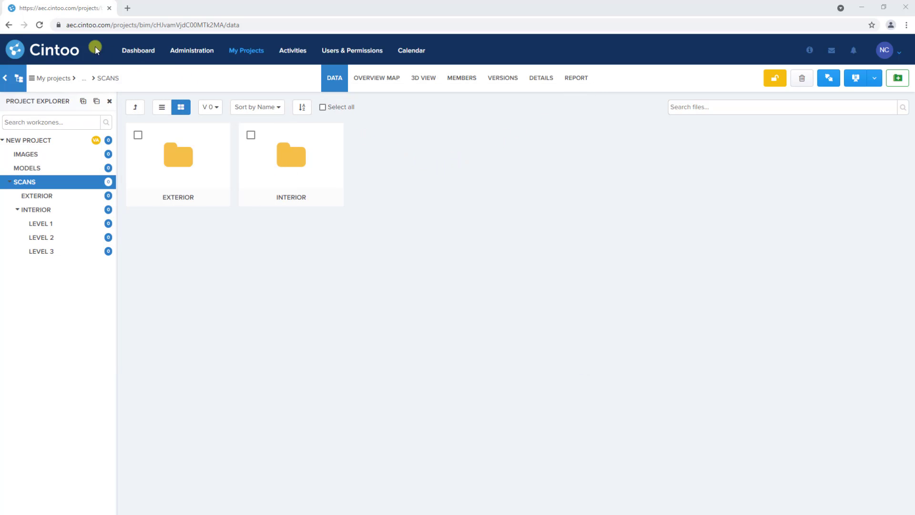
left_click(40, 25)
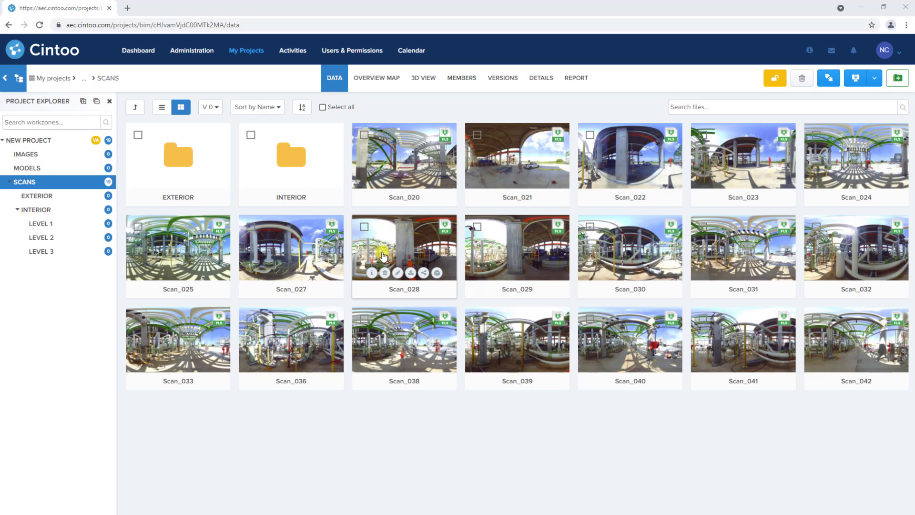
left_click(407, 165)
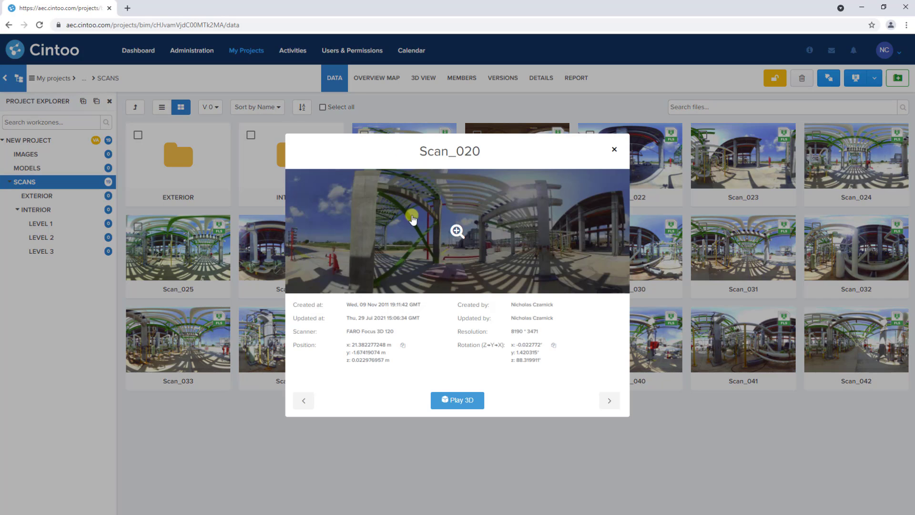
Step: Step through Scan_021 and Scan_022 to Scan_023 and open it in the 3D View
left_click(607, 402)
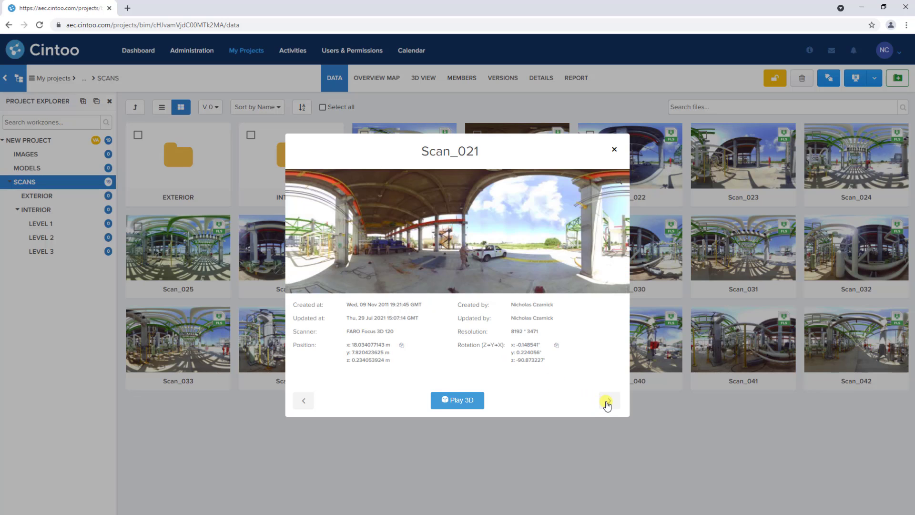
left_click(607, 402)
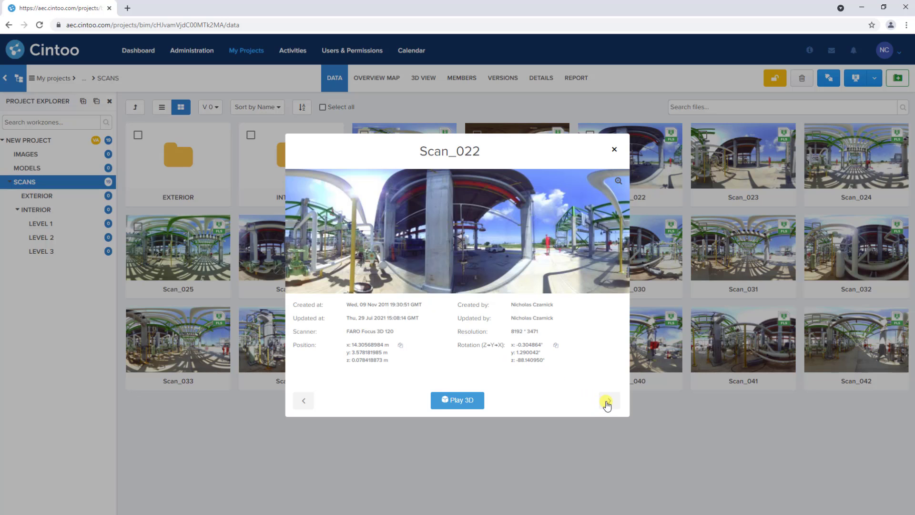
left_click(608, 401)
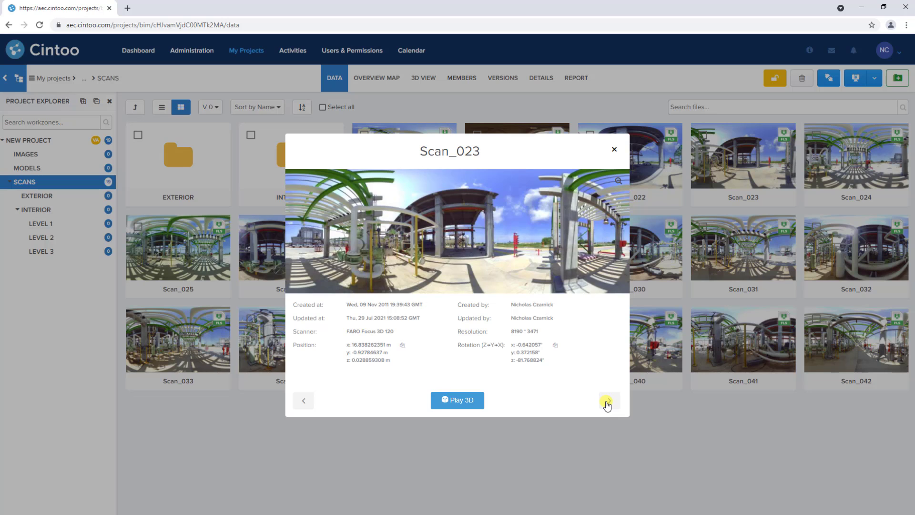
left_click(455, 402)
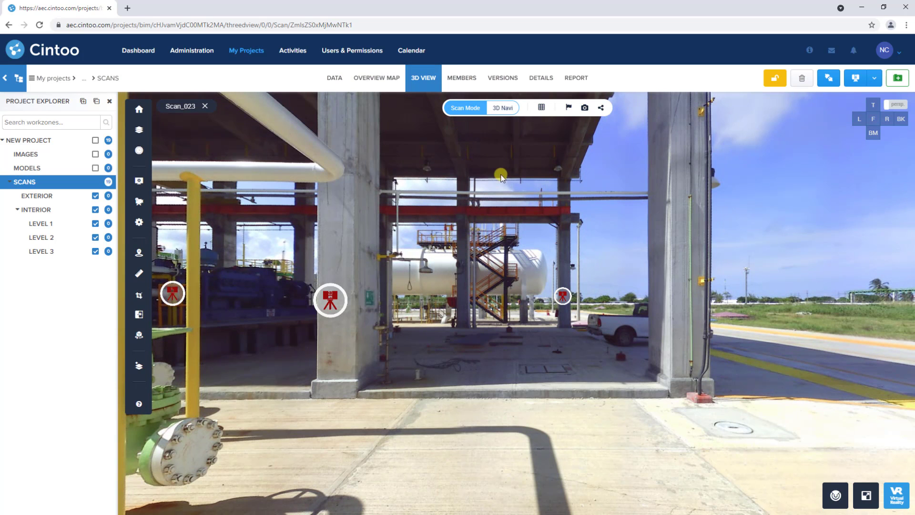
Step: Switch the scan display to 3D Surface and look around the tank, piping and valve
left_click(541, 109)
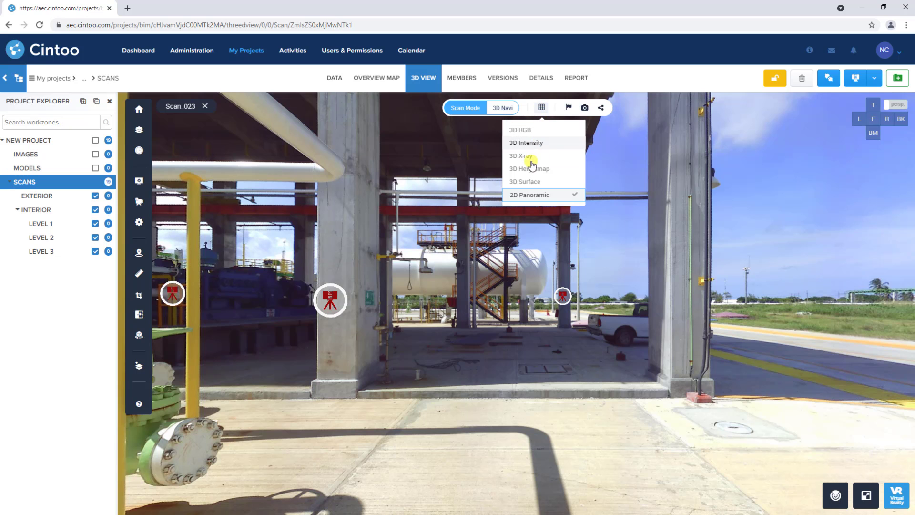
left_click(521, 183)
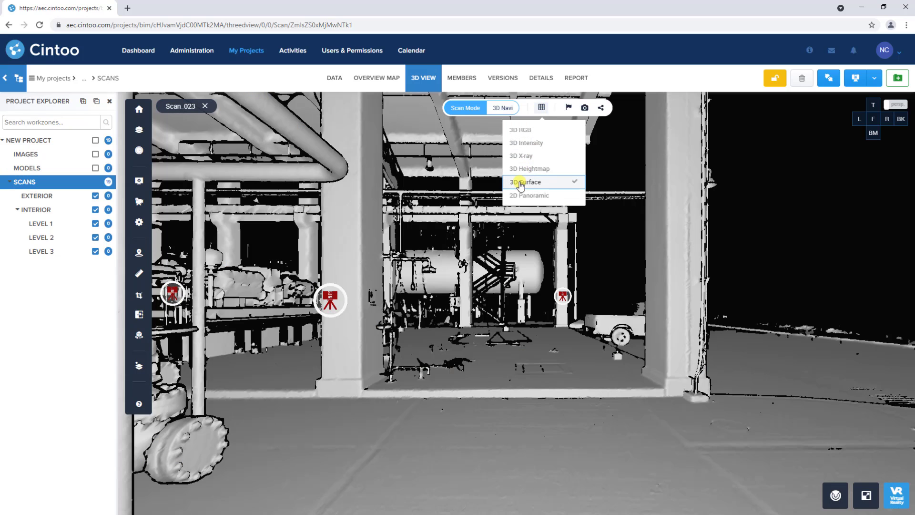
double_click(292, 383)
left_click_drag(410, 417, 746, 324)
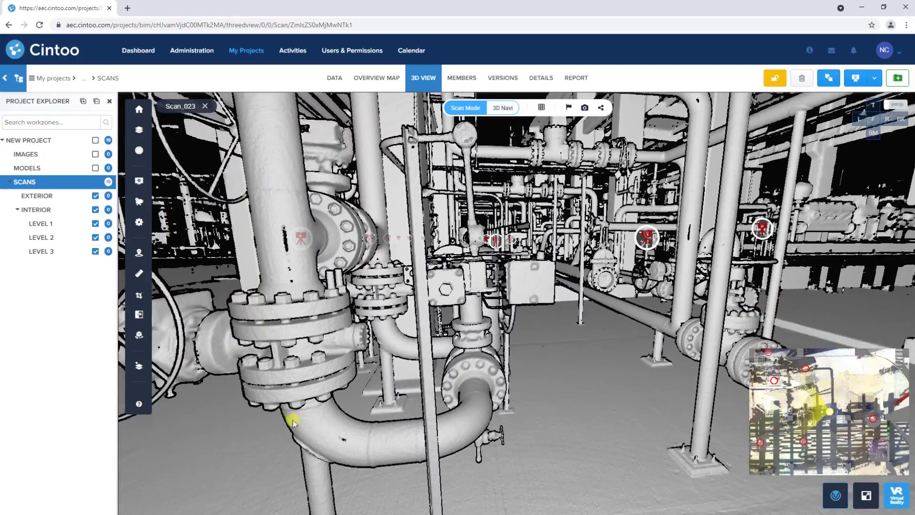
mouse_move(300, 419)
left_mouse_down()
mouse_move(394, 452)
mouse_move(421, 498)
mouse_move(535, 429)
mouse_move(568, 378)
left_mouse_up()
Step: Move to scan positions Scan_024 and Scan_025 and look toward the building and parked cars
left_click(492, 228)
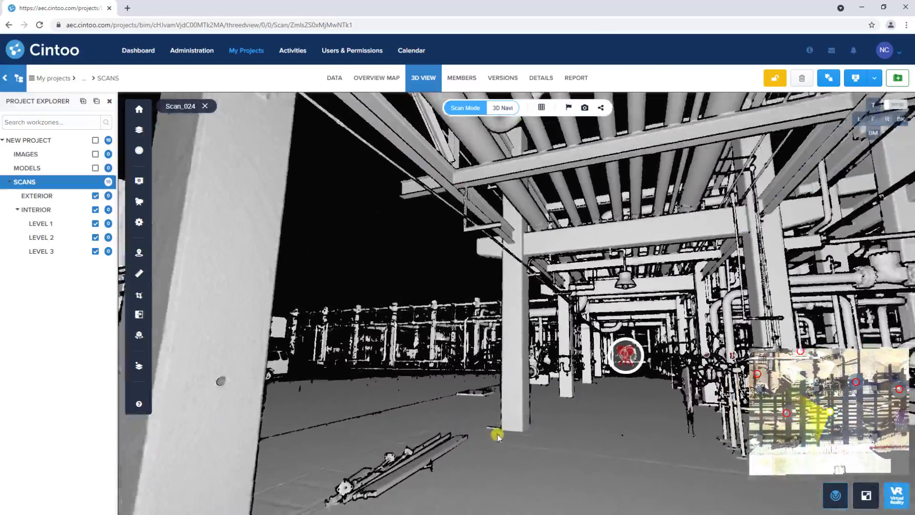
mouse_move(498, 436)
left_mouse_down()
mouse_move(409, 409)
mouse_move(353, 358)
mouse_move(434, 321)
left_mouse_up()
left_click(461, 281)
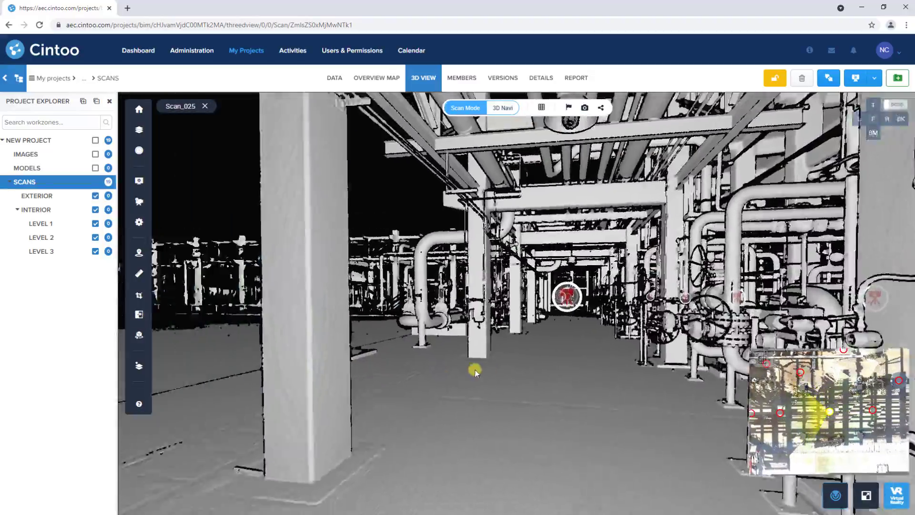
left_click_drag(475, 372, 699, 368)
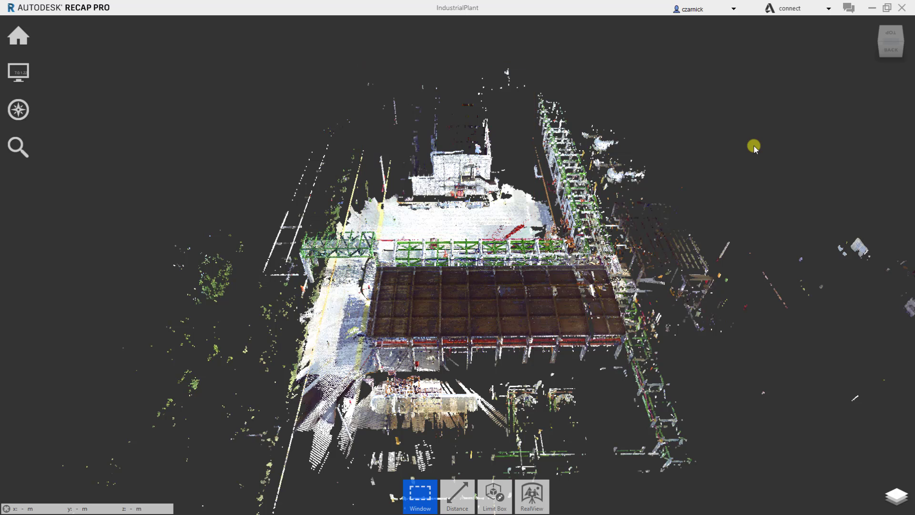
Step: View the point cloud from the top, zoom in, and switch to Fence selection
left_click(892, 34)
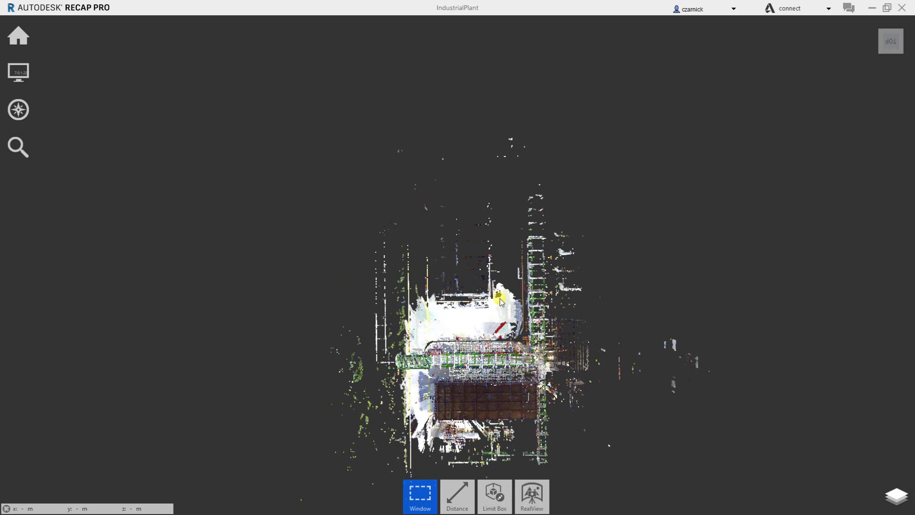
scroll(410, 241, "up", 3)
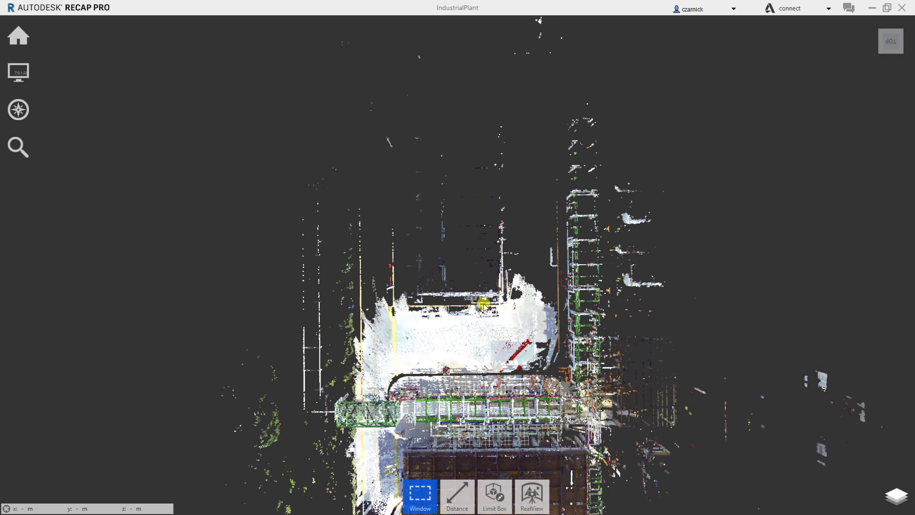
left_click(429, 502)
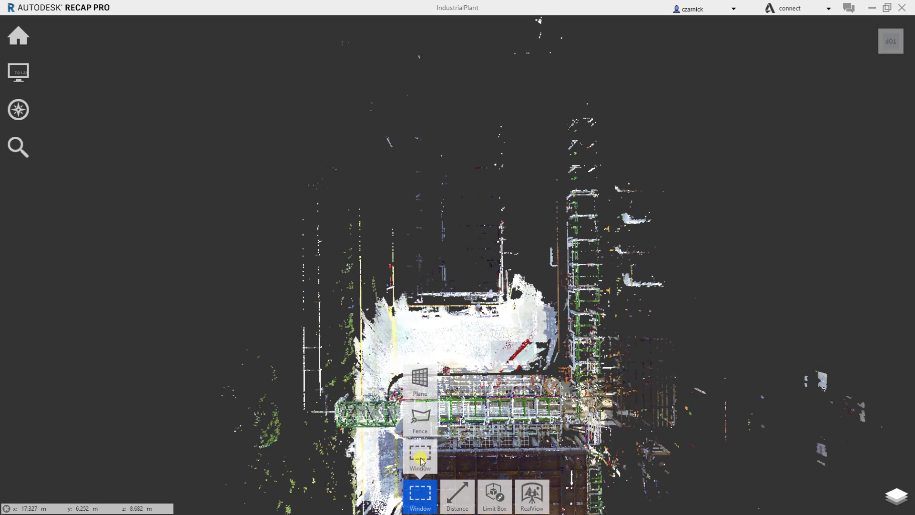
left_click(417, 423)
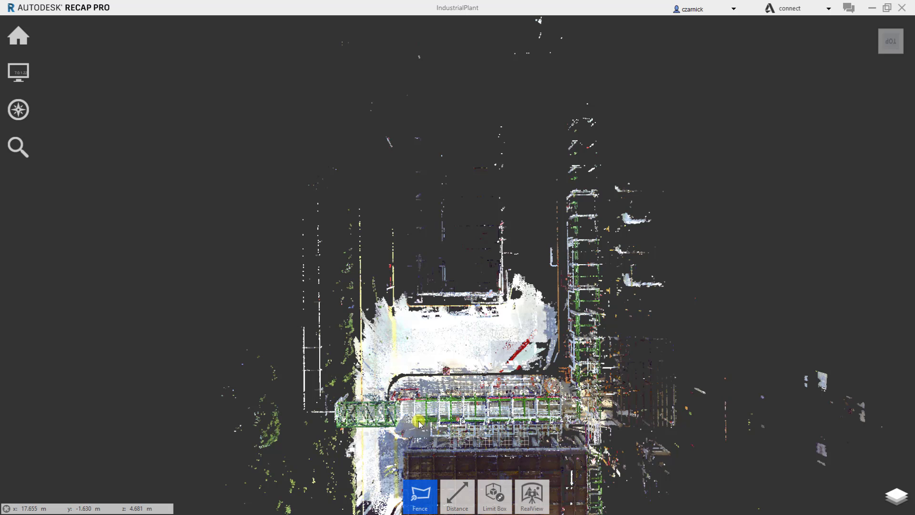
Step: Draw a fence enclosing the white ground area and stray points above the walkway
left_click(561, 197)
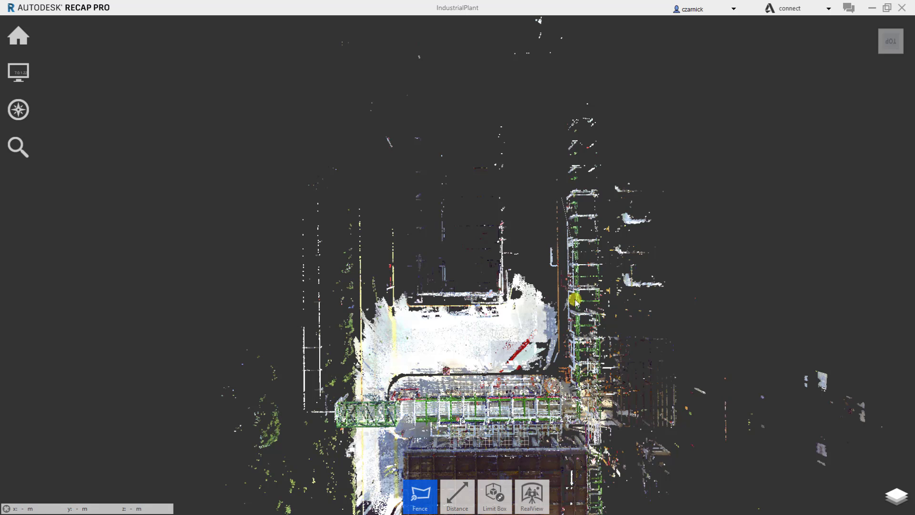
left_click(561, 366)
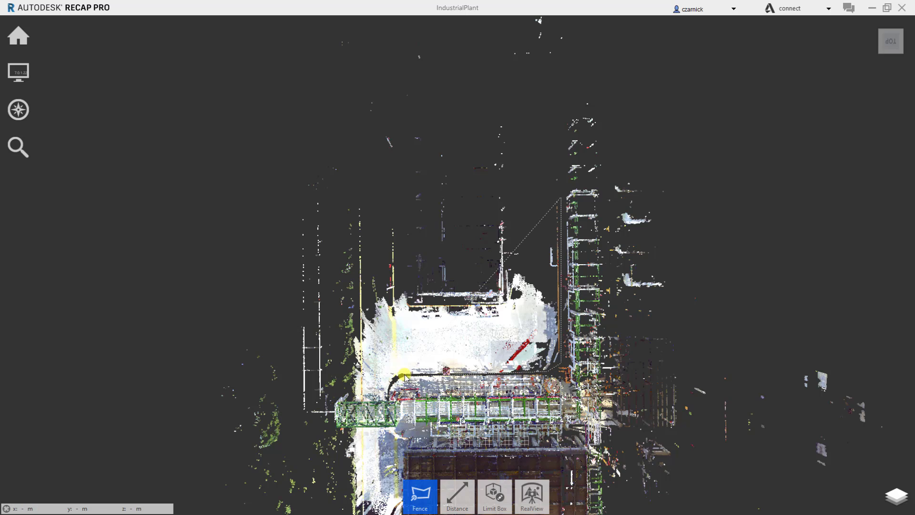
left_click(388, 392)
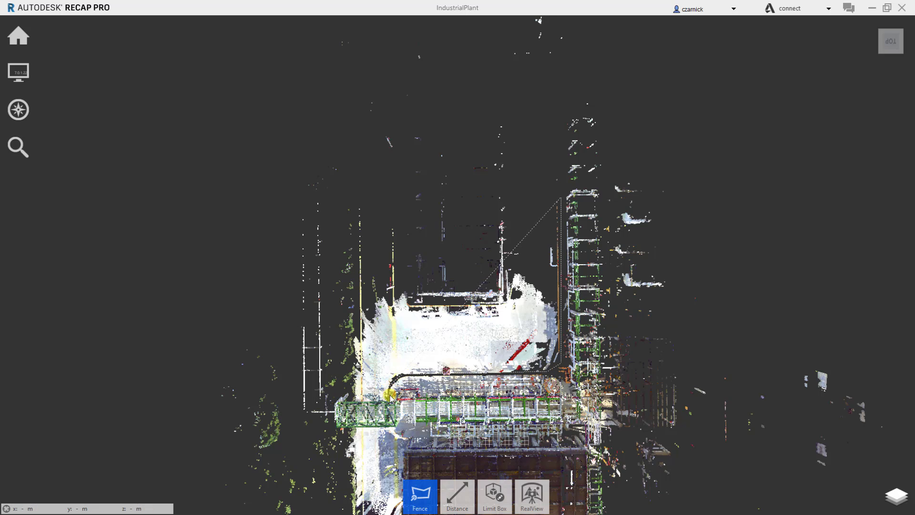
left_click(280, 400)
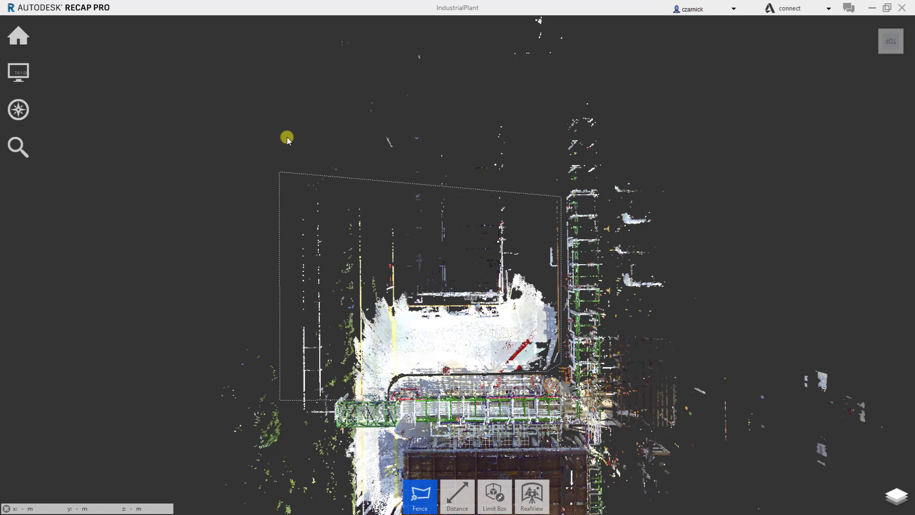
left_click(292, 23)
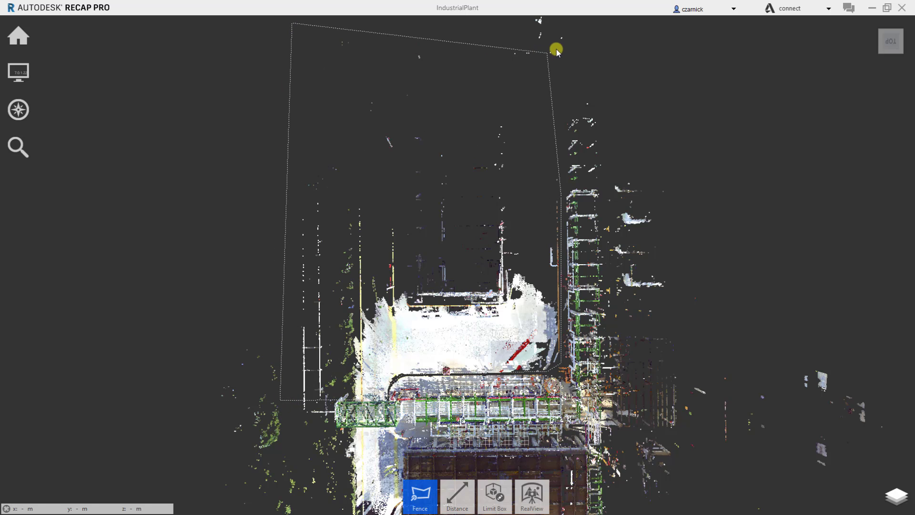
double_click(564, 17)
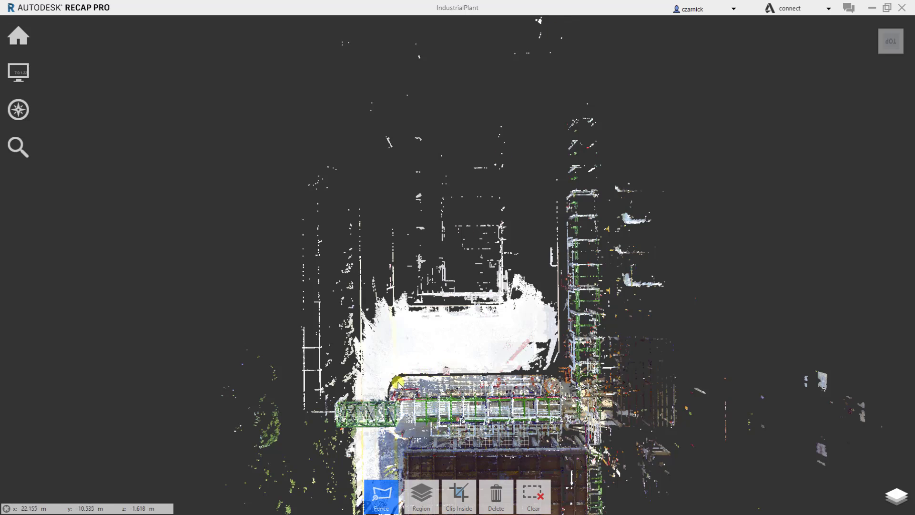
Step: Delete the fenced points and orbit around the cleaned plant to inspect it
left_click_drag(397, 384, 565, 291)
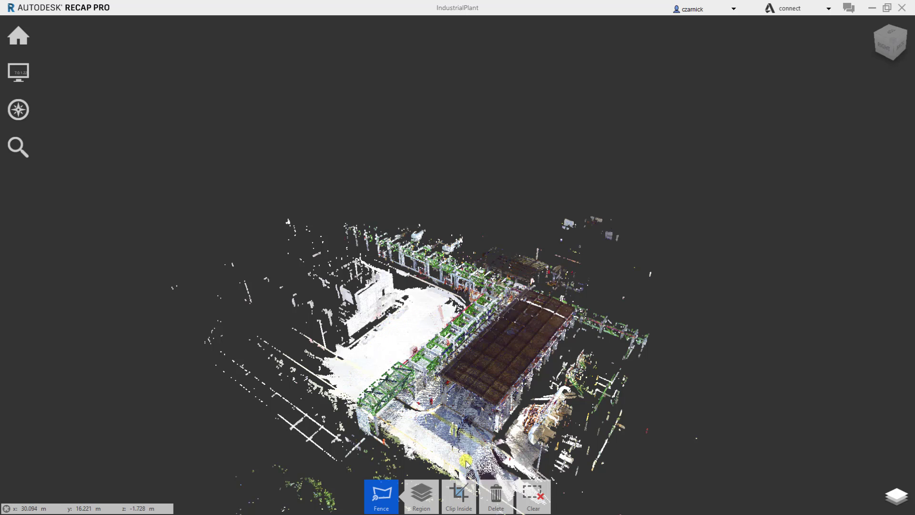
left_click(500, 499)
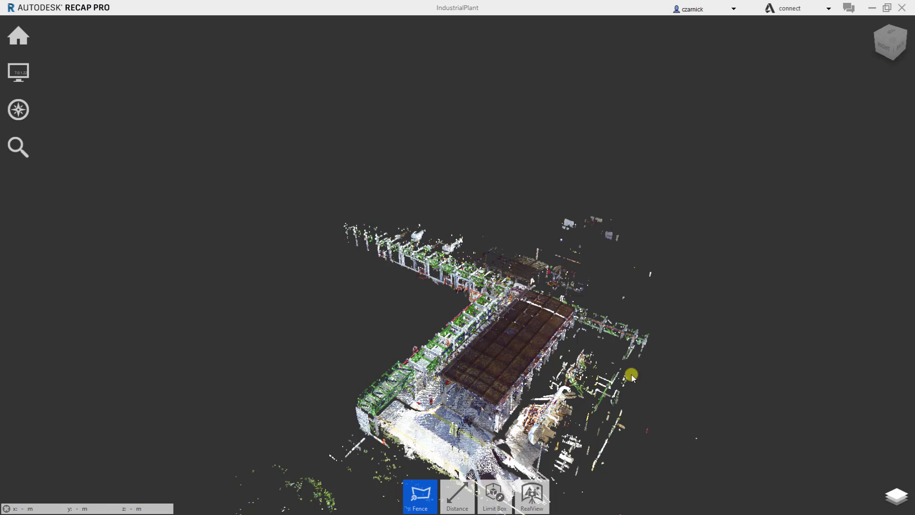
left_click_drag(602, 369, 553, 363)
scroll(460, 268, "up", 5)
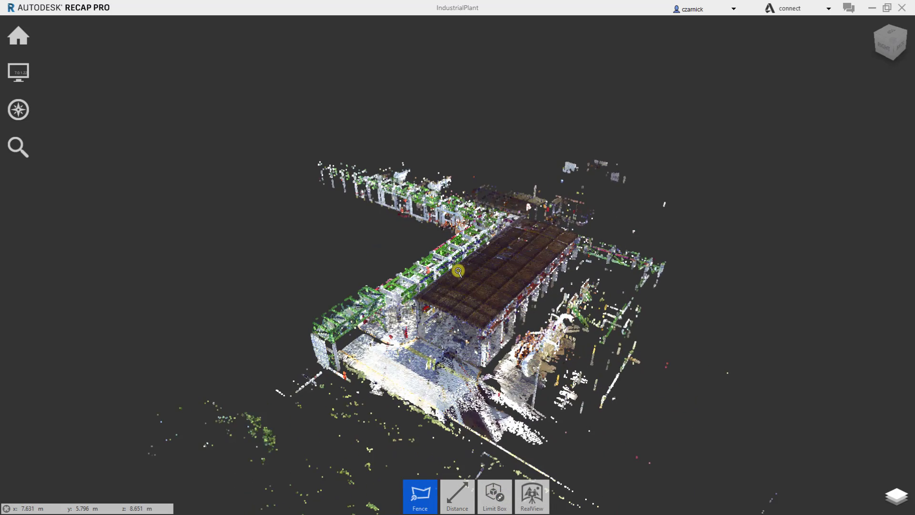
mouse_move(394, 287)
left_mouse_down()
mouse_move(517, 278)
mouse_move(490, 287)
mouse_move(332, 276)
mouse_move(408, 212)
left_mouse_up()
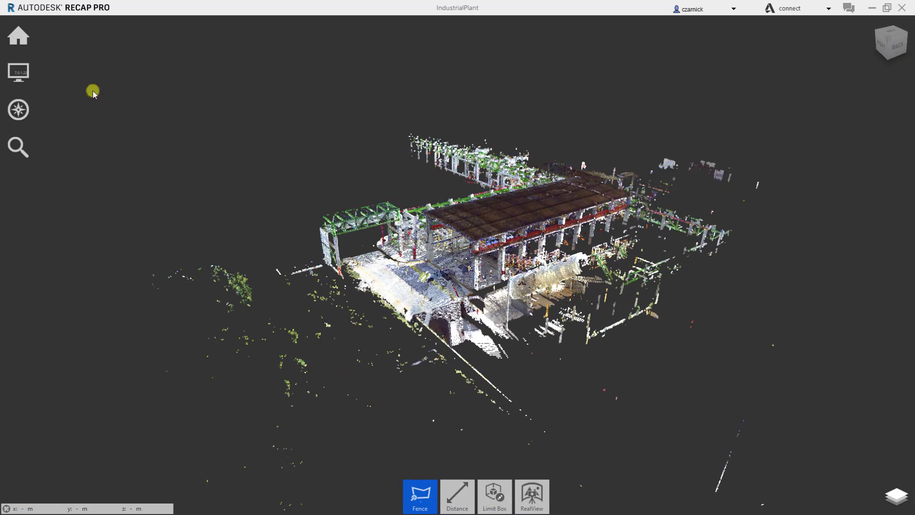
Step: Save the edited ReCap project, declining optimization, then close ReCap Pro
left_click(19, 36)
left_click(57, 37)
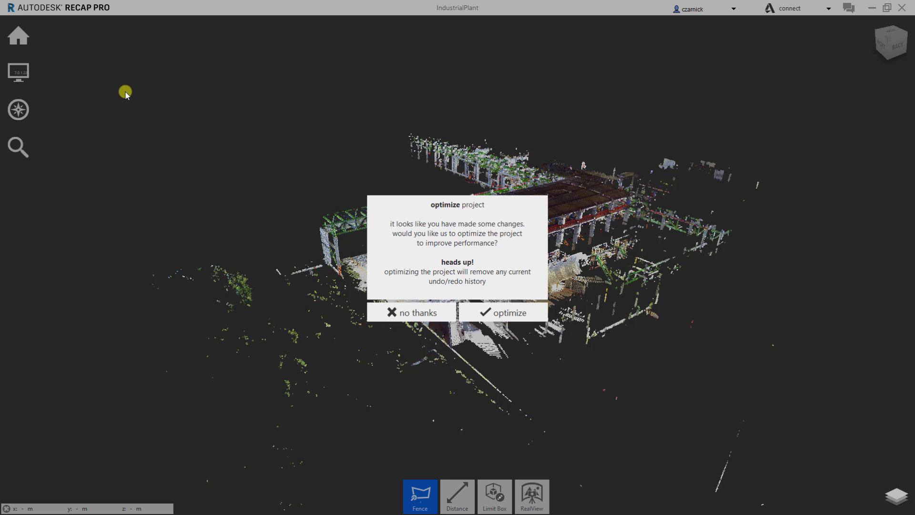
left_click(400, 317)
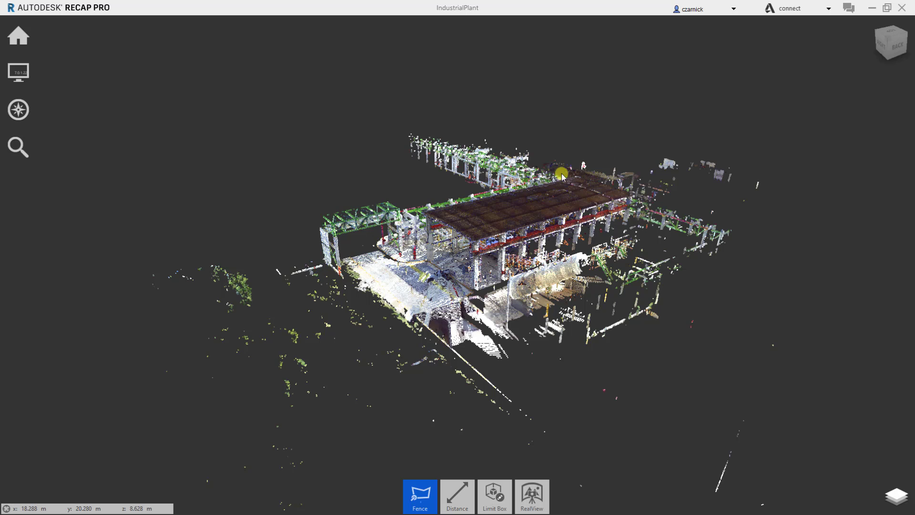
left_click(903, 8)
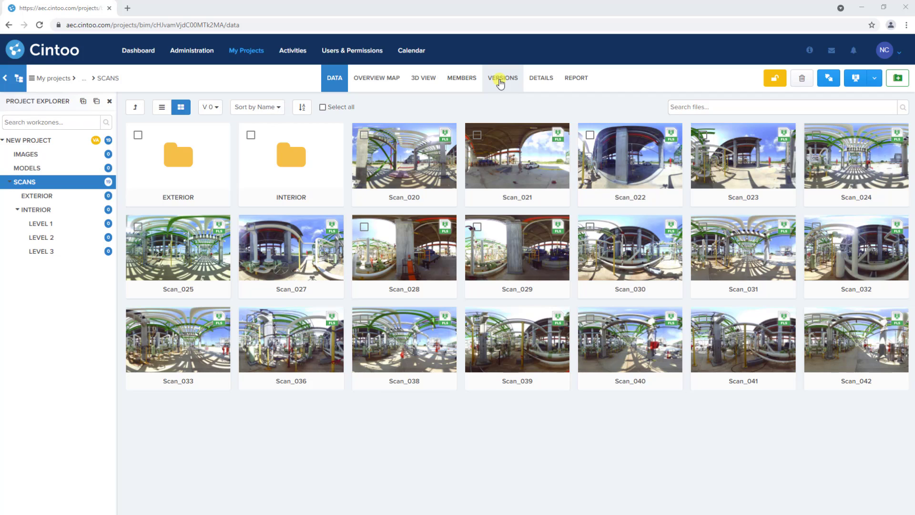
Step: In list view, move the 19 scans Scan_020 through Scan_042 into the EXTERIOR folder
left_click(162, 107)
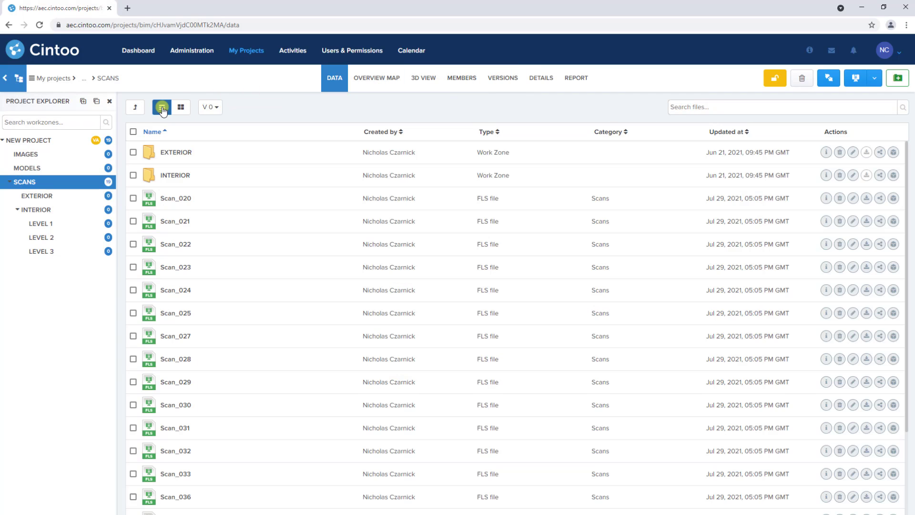
left_click(133, 198)
scroll(171, 331, "down", 3)
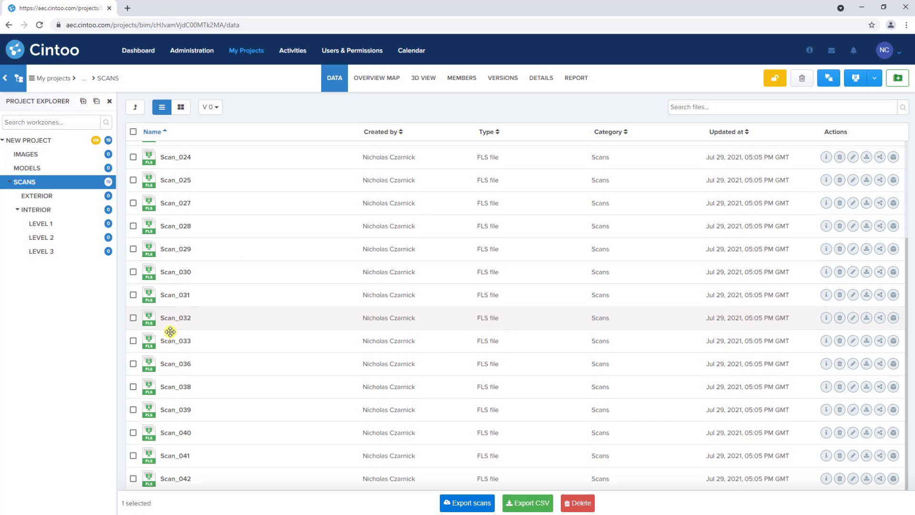
left_click(133, 478, "shift")
scroll(174, 368, "up", 3)
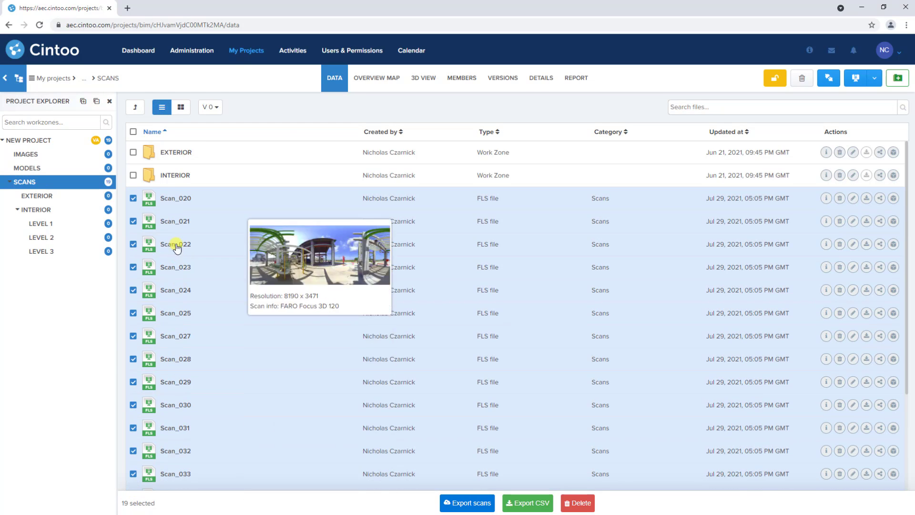
left_click_drag(175, 204, 183, 160)
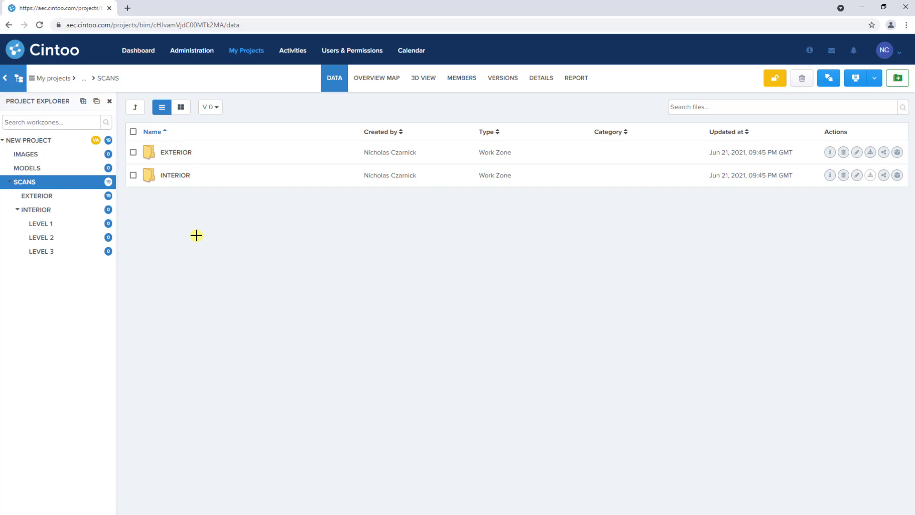
Step: Add a new version of the EXTERIOR work zone named EXTERIOR_EDIT
left_click(176, 153)
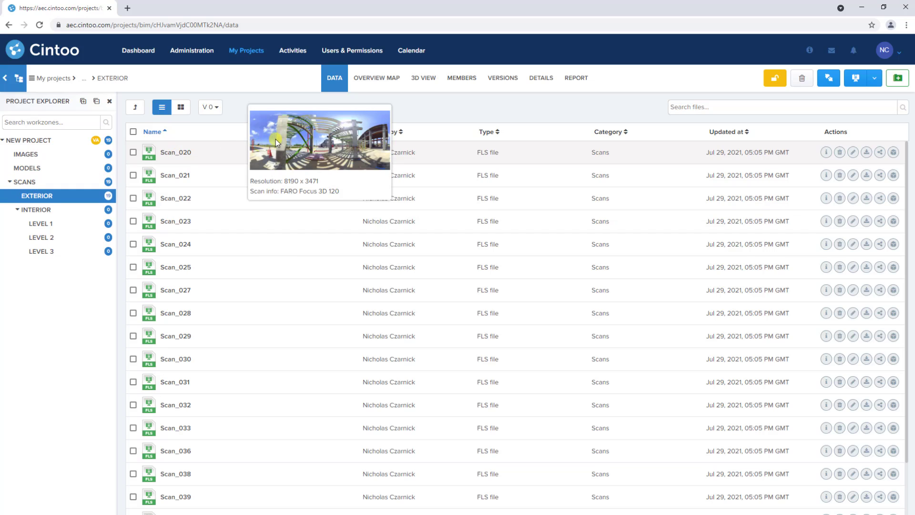
left_click(501, 82)
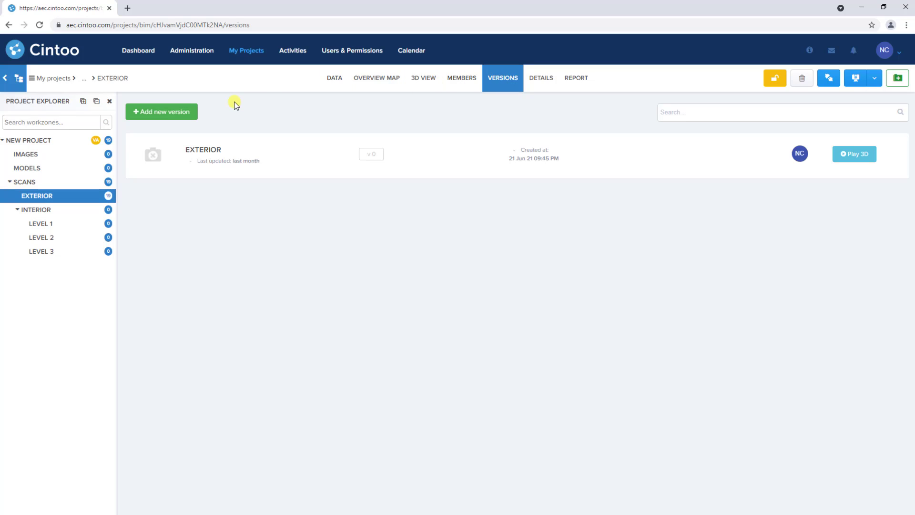
left_click(183, 112)
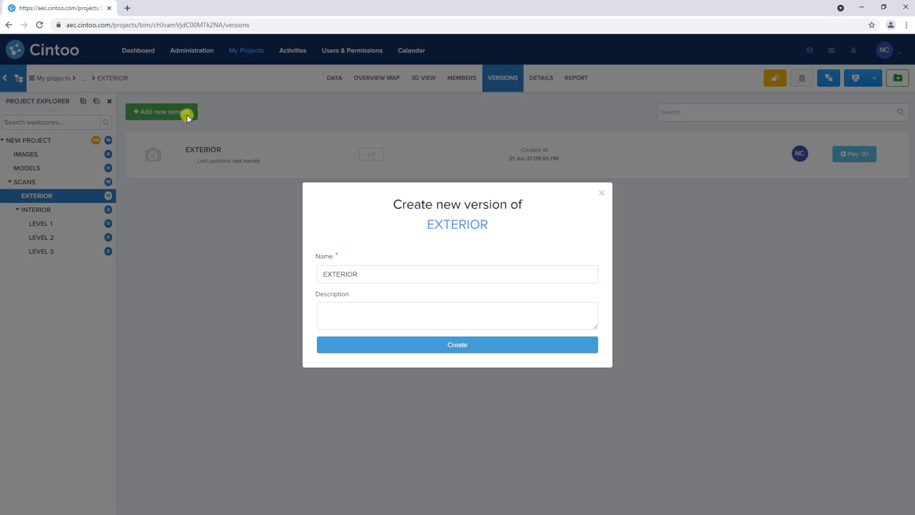
left_click(374, 271)
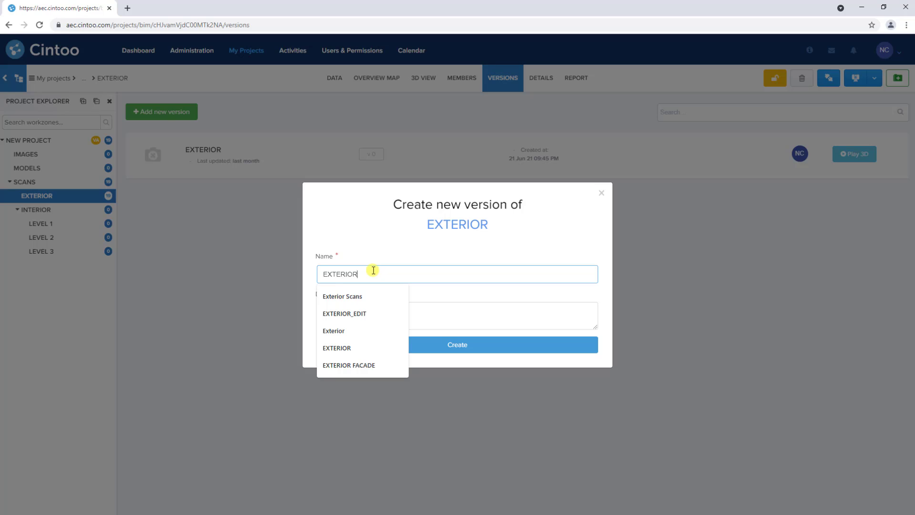
type("_EDIT")
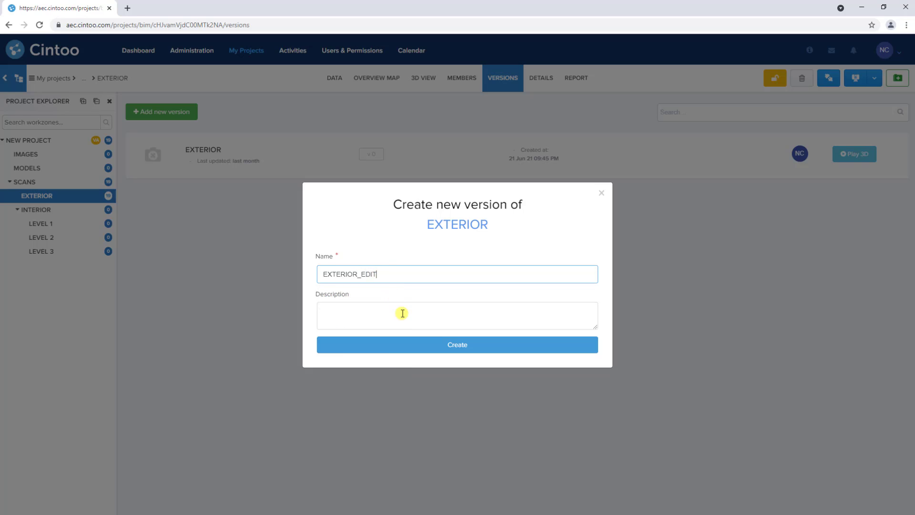
left_click(430, 345)
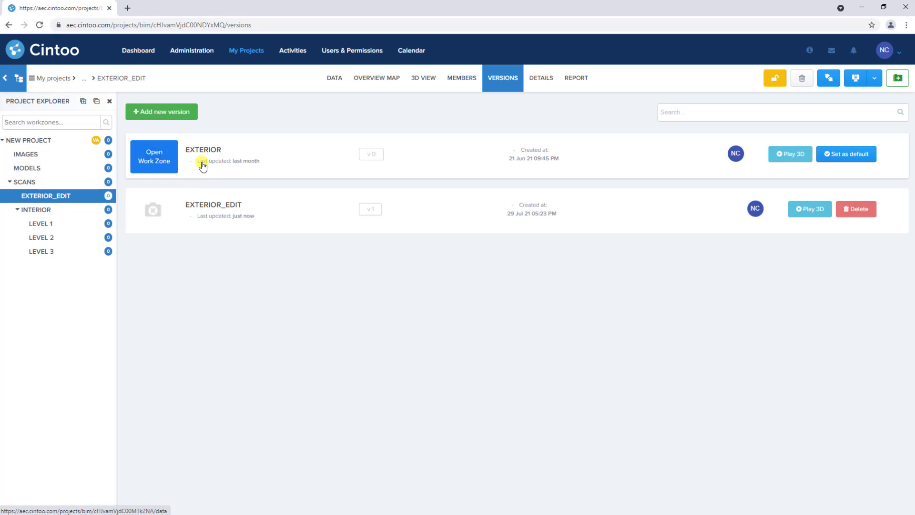
Step: Check version V 0's scans in the DATA tab, then return to the empty V 1
left_click(333, 88)
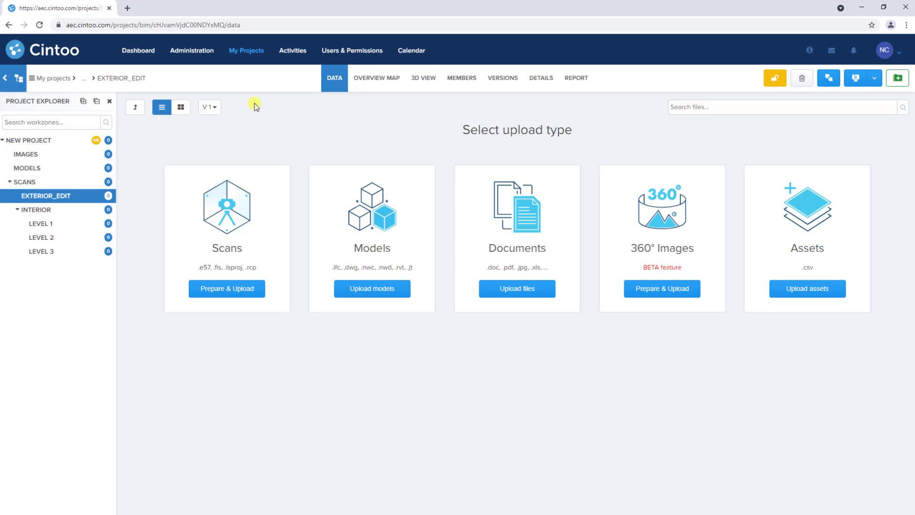
left_click(213, 108)
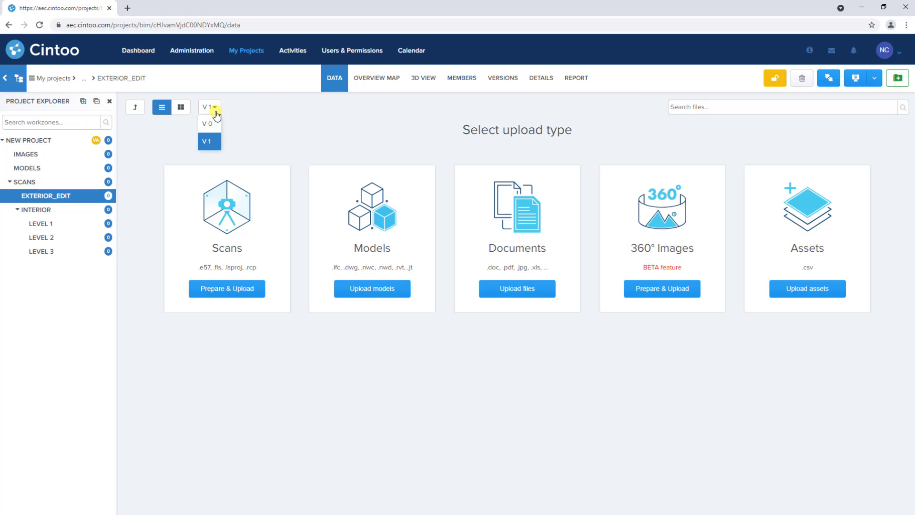
left_click(209, 124)
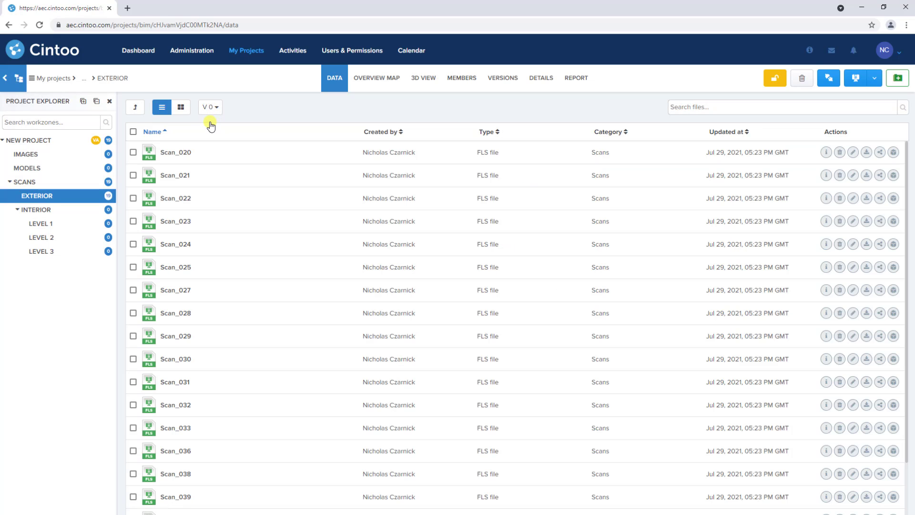
left_click(210, 107)
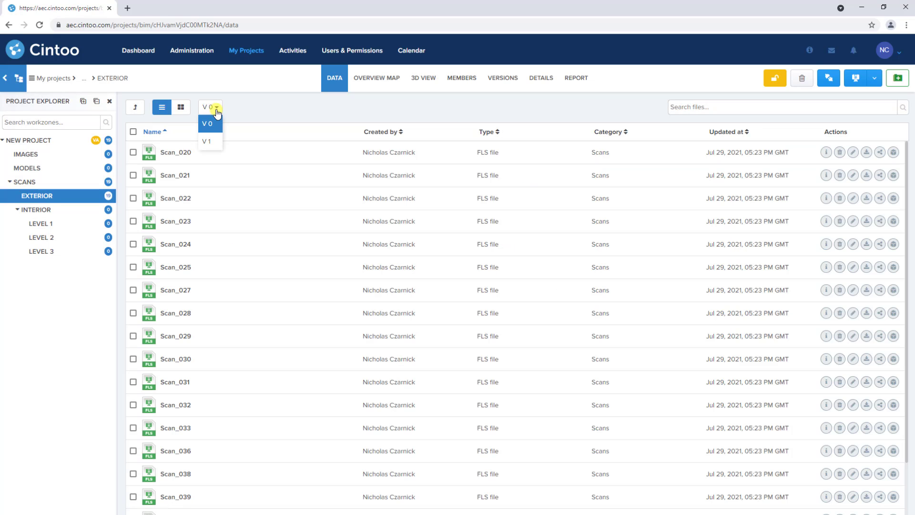
left_click(207, 143)
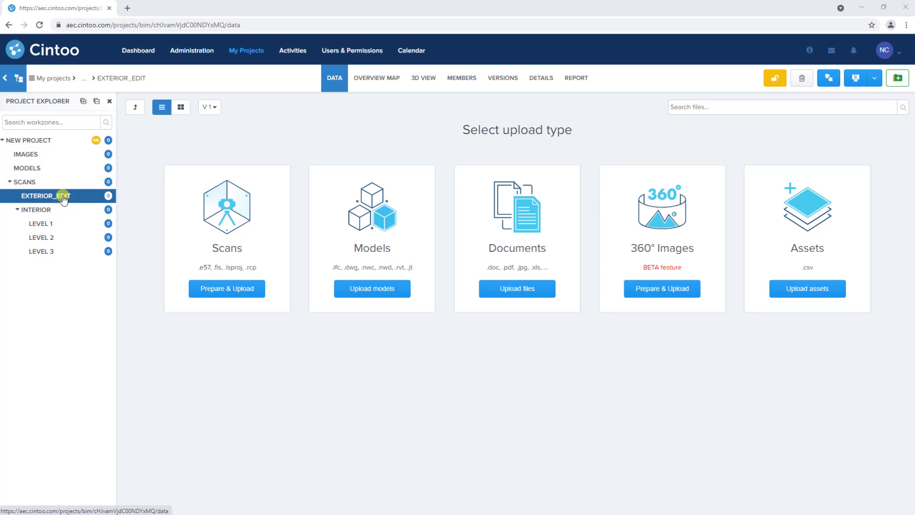
Step: Load _RCP\IndustrialPlant.rcp into the Scans Prepare & Upload tool
left_click(206, 290)
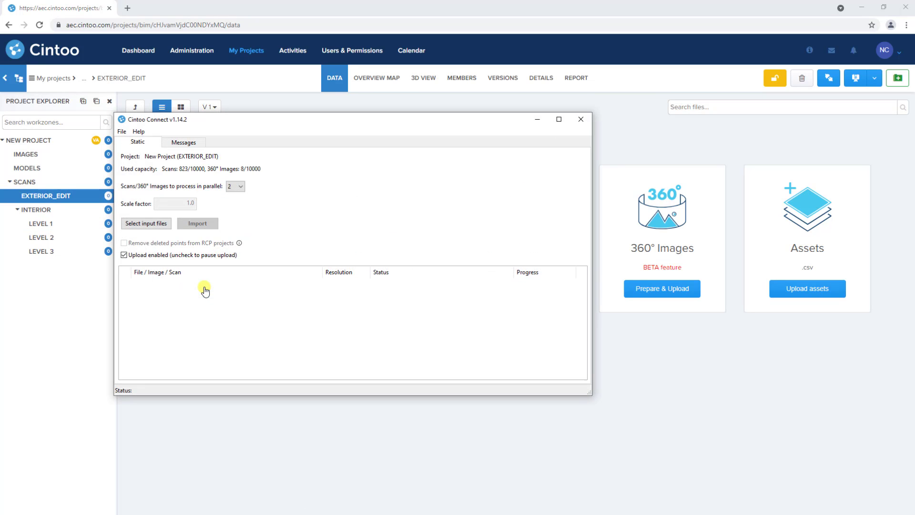
left_click_drag(181, 120, 183, 99)
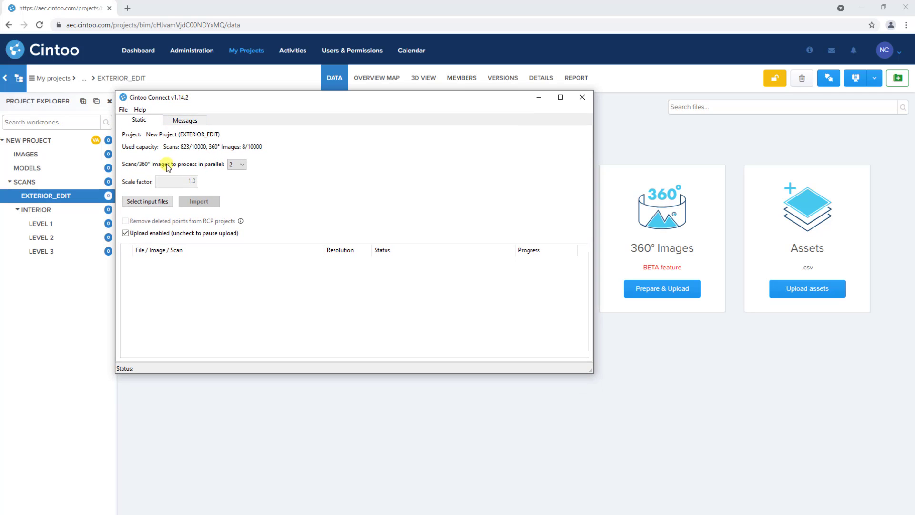
left_click(148, 202)
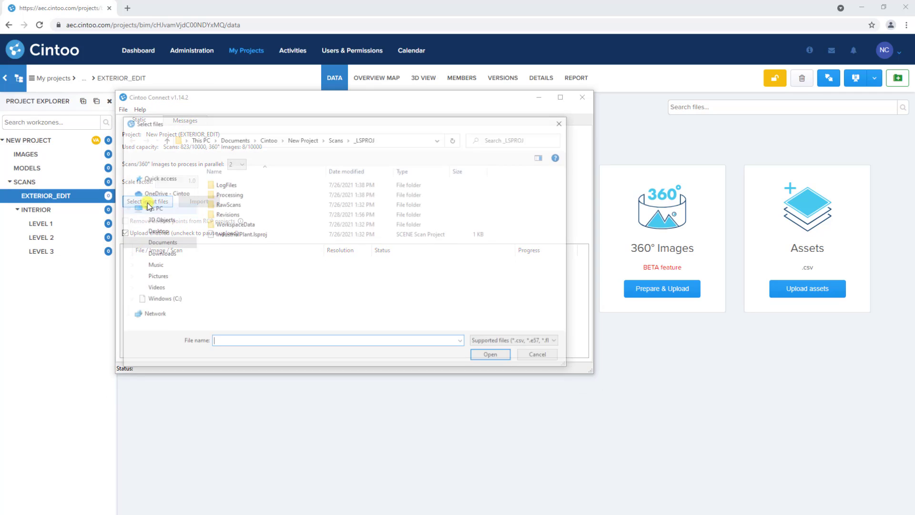
left_click(336, 139)
left_click(253, 214)
double_click(253, 214)
left_click(240, 195)
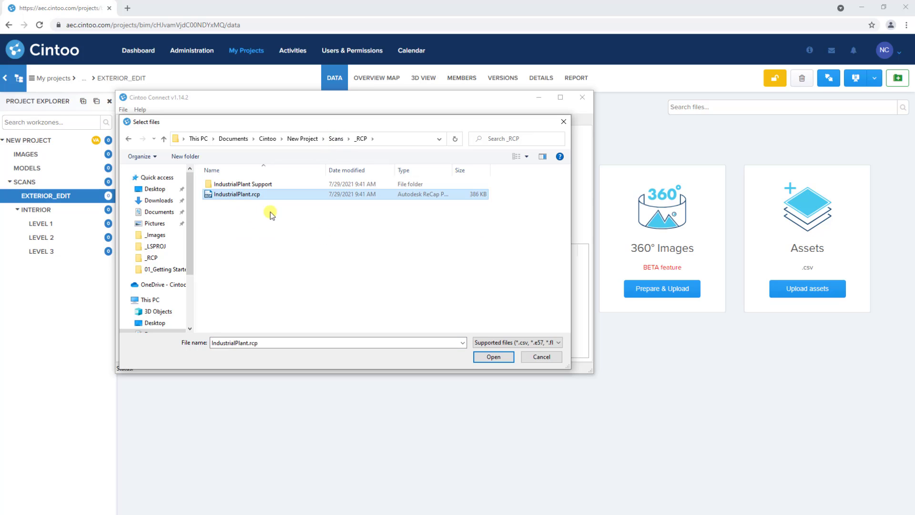
left_click(493, 357)
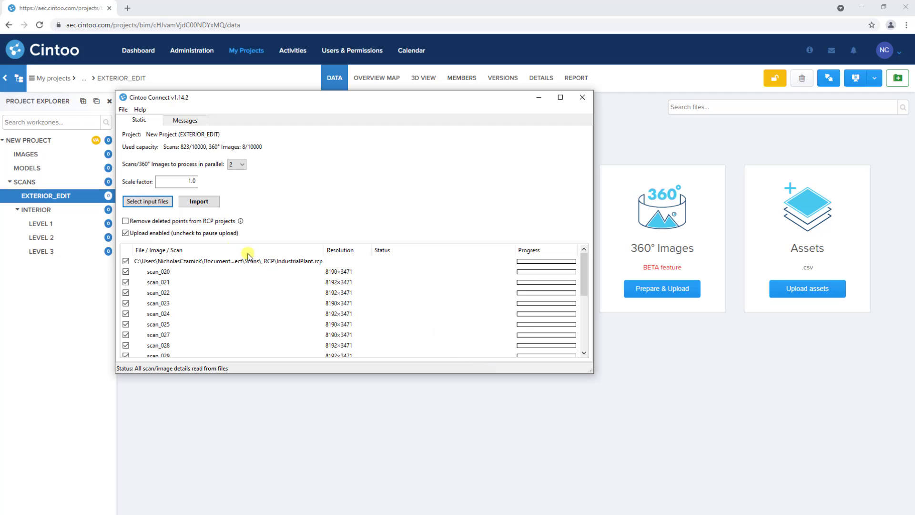
Step: Enable Remove deleted points from RCP projects and start the import
left_click(125, 221)
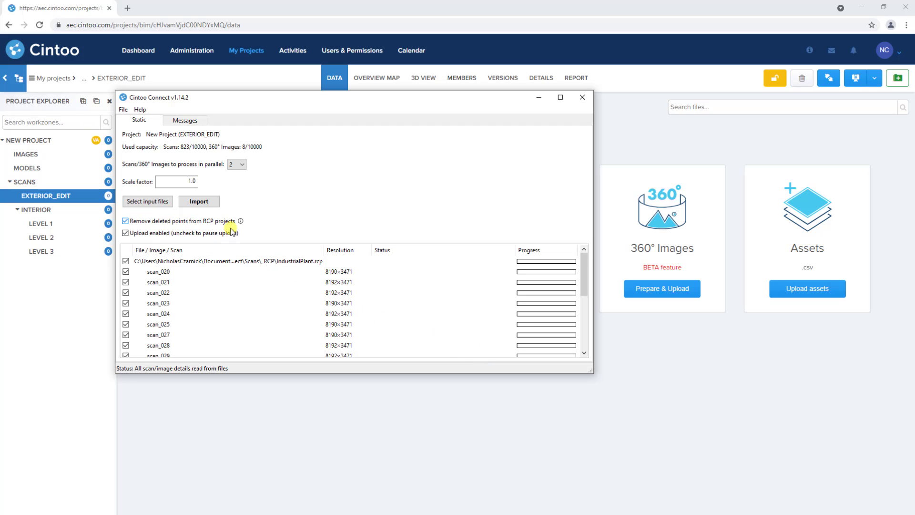
mouse_move(583, 267)
left_mouse_down()
mouse_move(586, 321)
mouse_move(591, 257)
left_mouse_up()
left_click(200, 203)
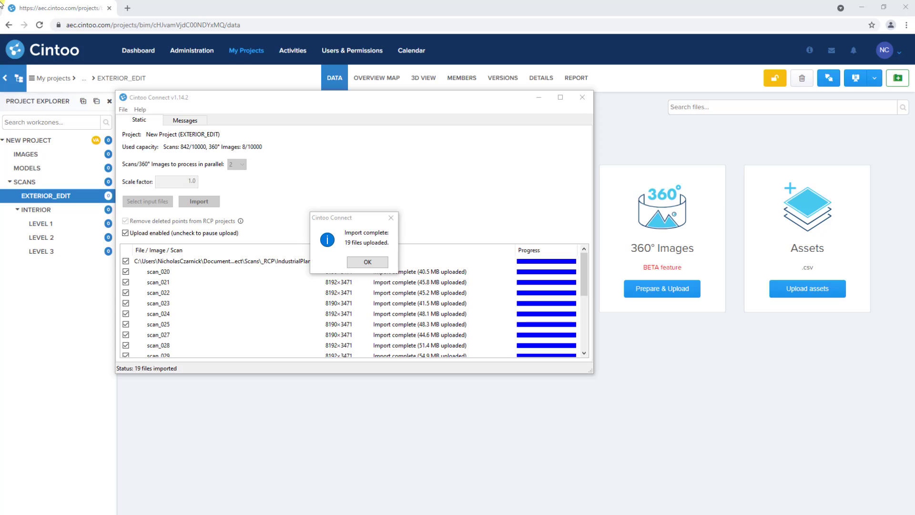
Step: Dismiss the Import complete message
left_click(367, 262)
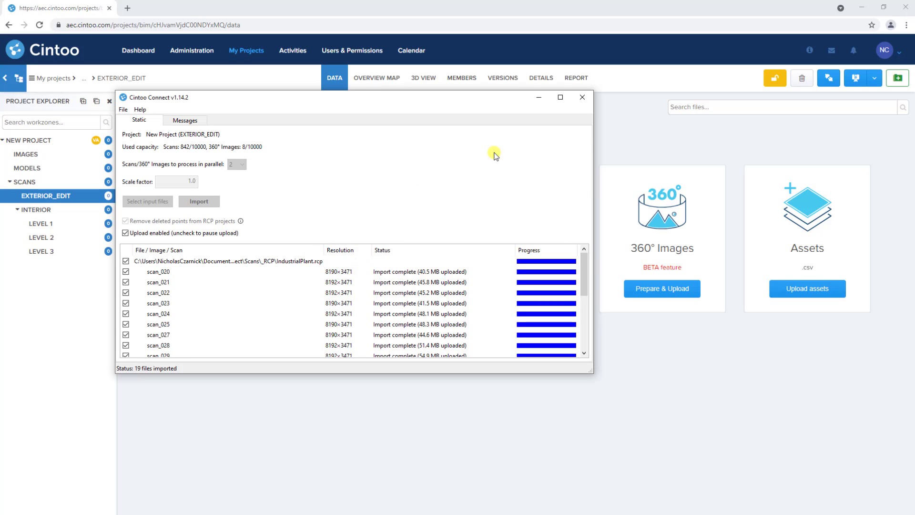
Step: Close the uploader, reload the page and show EXTERIOR_EDIT's 19 uploaded RECAP scans
left_click(583, 98)
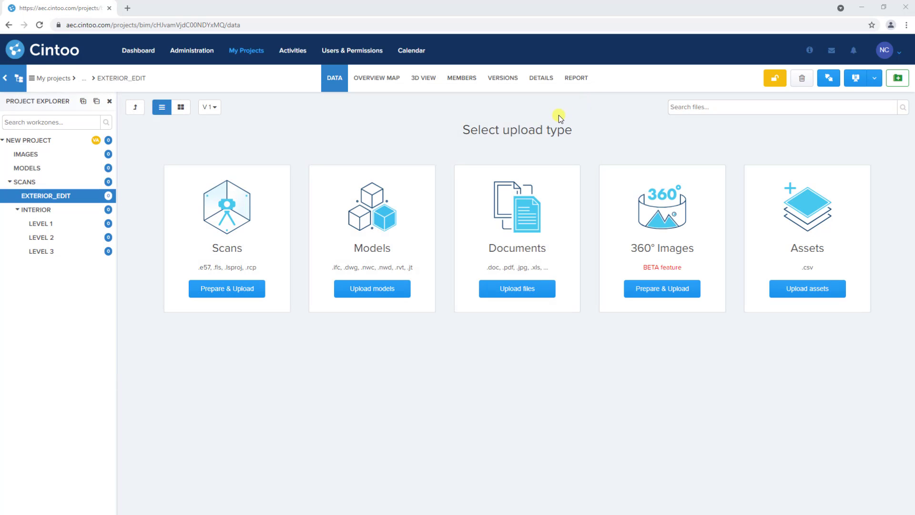
left_click(40, 25)
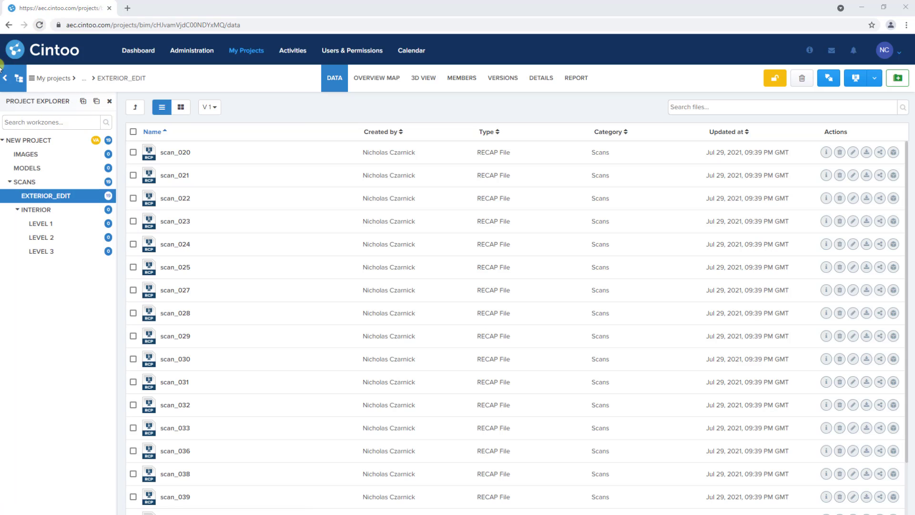
left_click(20, 196)
Step: Open EXTERIOR_EDIT in the 3D View and enter a scan's panorama facing the pipes
left_click(426, 84)
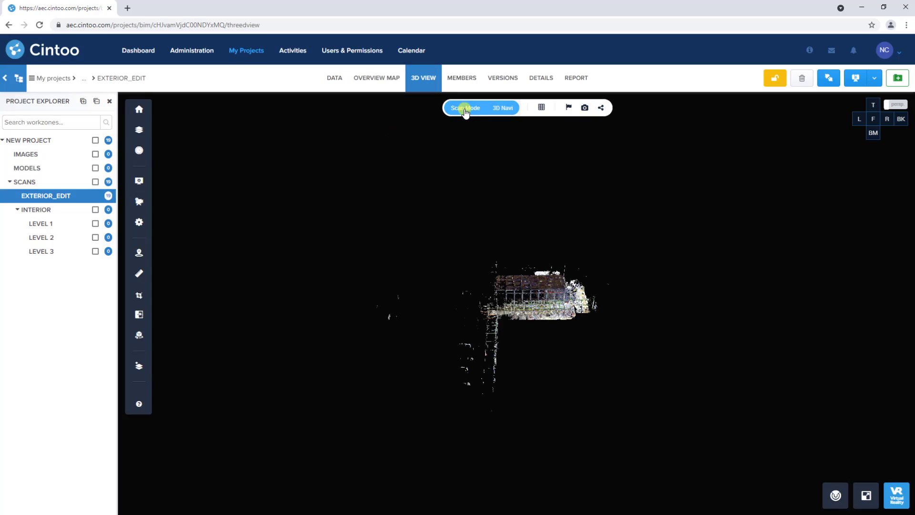
left_click(466, 109)
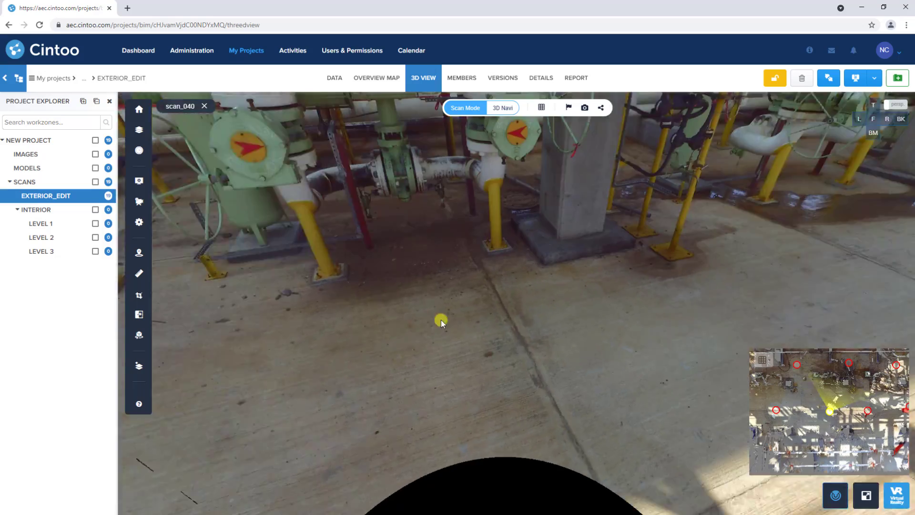
left_click_drag(441, 322, 474, 306)
Step: Render the scan as a 3D surface and move to scan_038, facing the bent pipe and valve
left_click(542, 109)
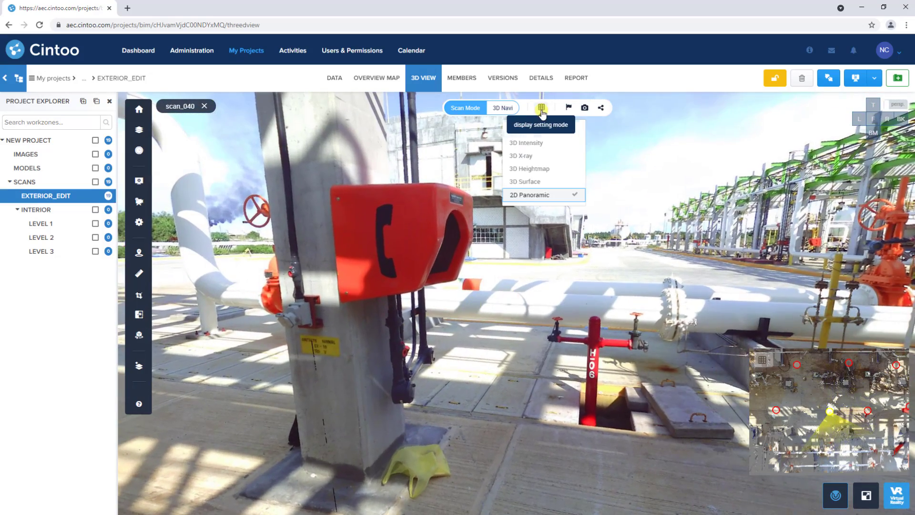
left_click(527, 182)
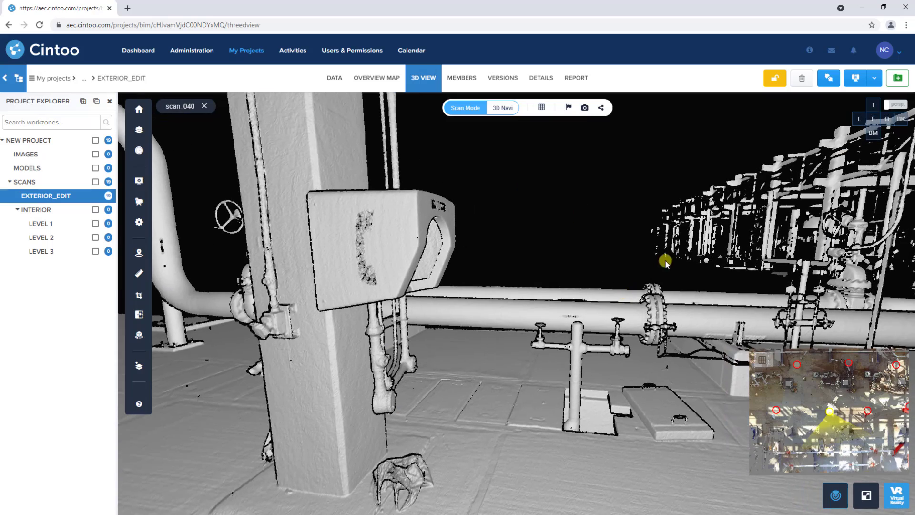
mouse_move(664, 259)
left_mouse_down()
mouse_move(597, 241)
mouse_move(474, 255)
mouse_move(426, 309)
mouse_move(552, 273)
mouse_move(507, 311)
mouse_move(683, 310)
left_mouse_up()
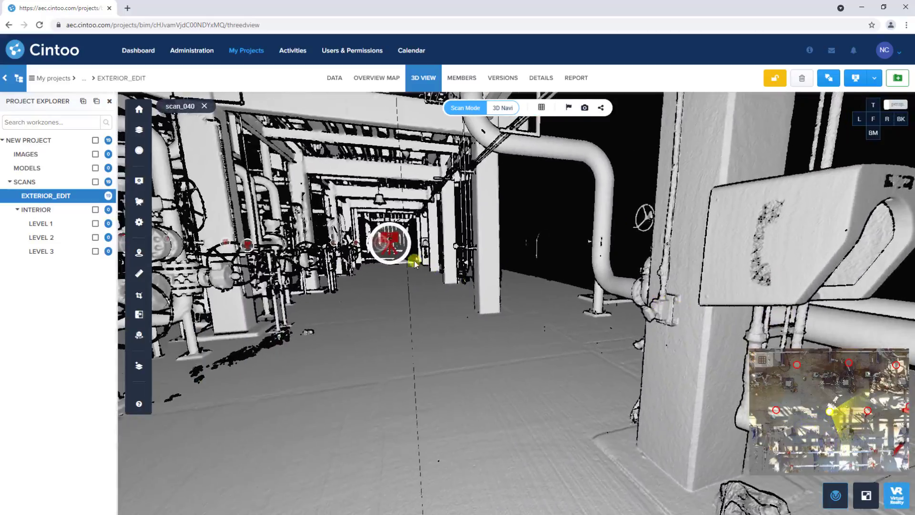
left_click(395, 246)
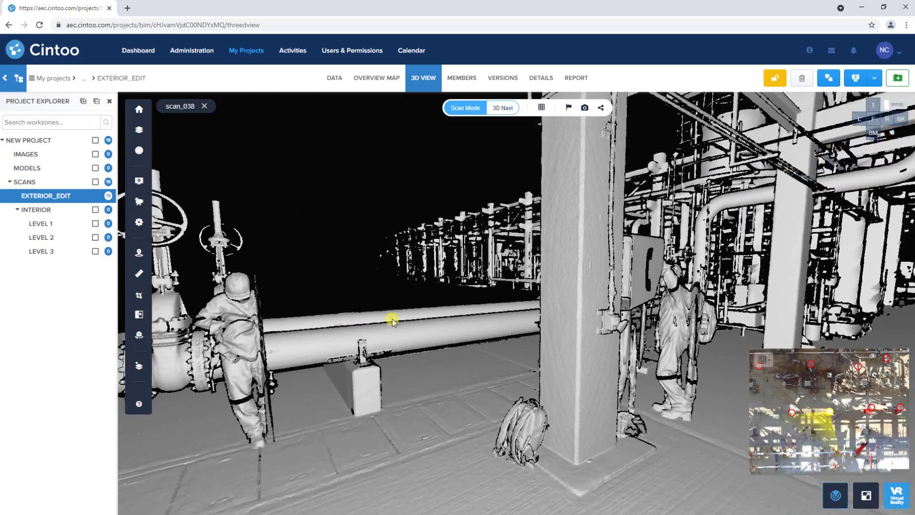
left_click_drag(392, 320, 635, 345)
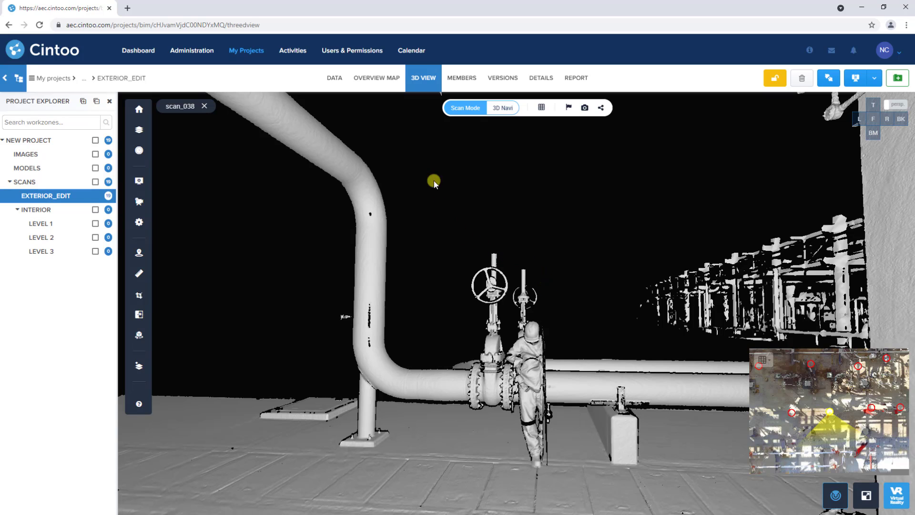
Step: Rectangle-select 16 scan positions on the Overview Map
left_click(379, 84)
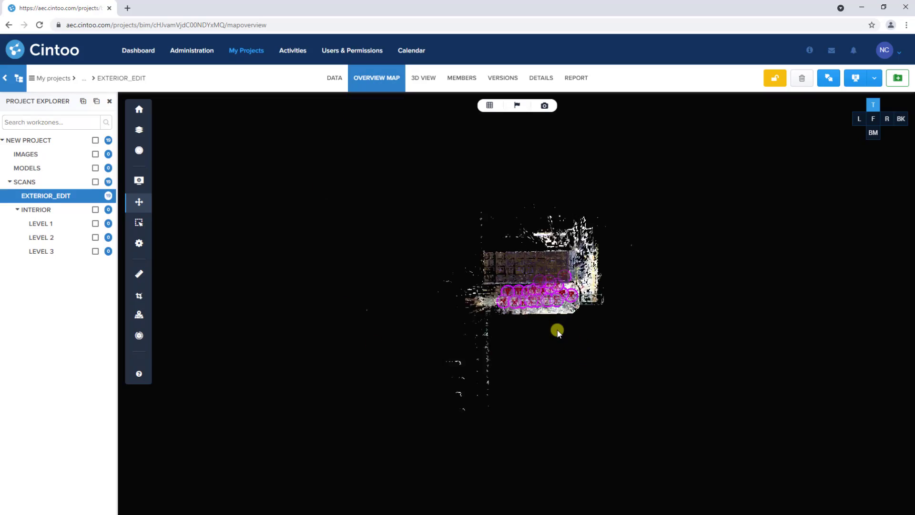
scroll(558, 328, "up", 3)
scroll(558, 327, "up", 5)
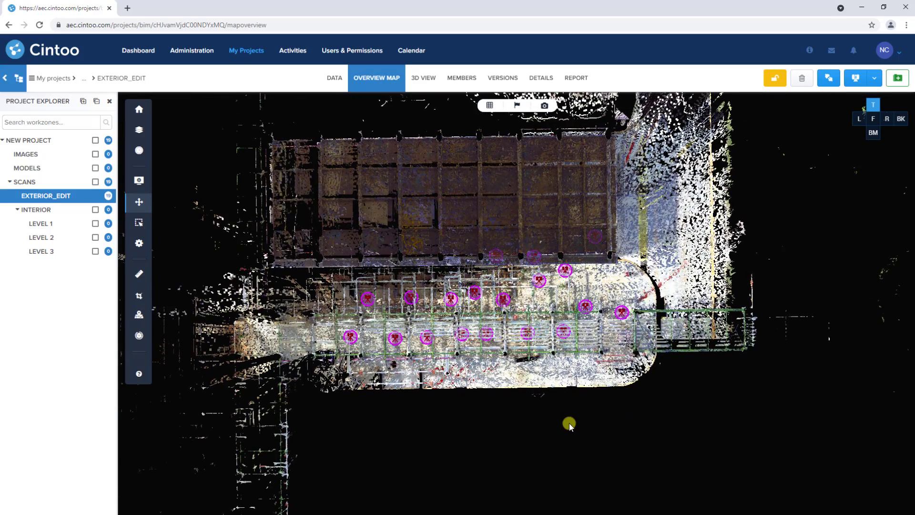
left_click(139, 223)
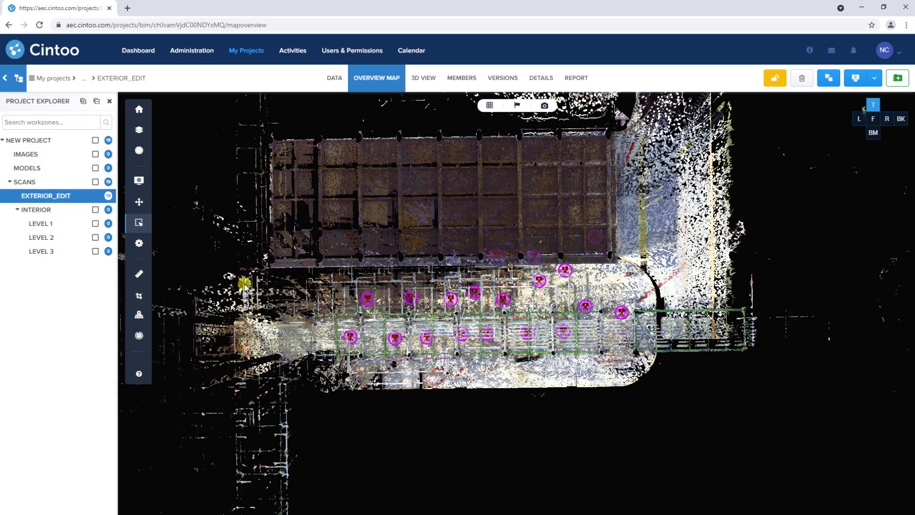
left_click_drag(283, 271, 731, 433)
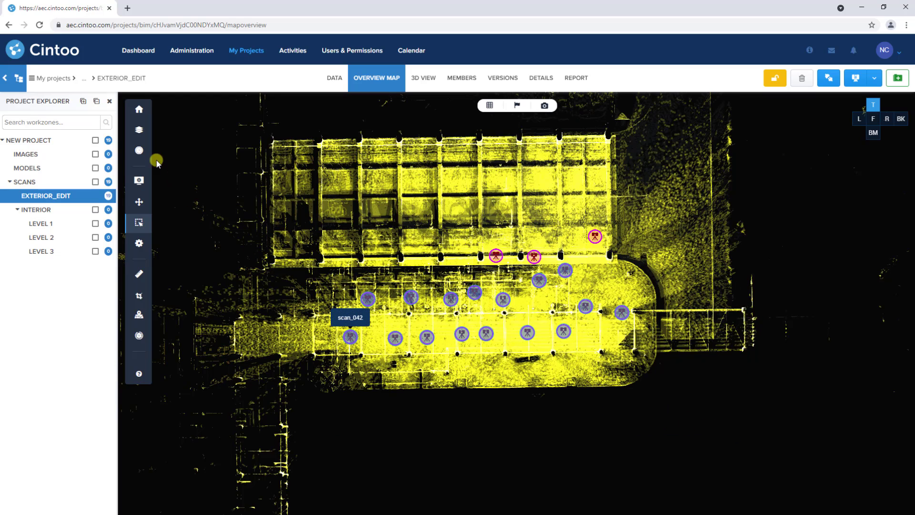
Step: Create work zone A1 and move the selected scans into it
left_click(139, 129)
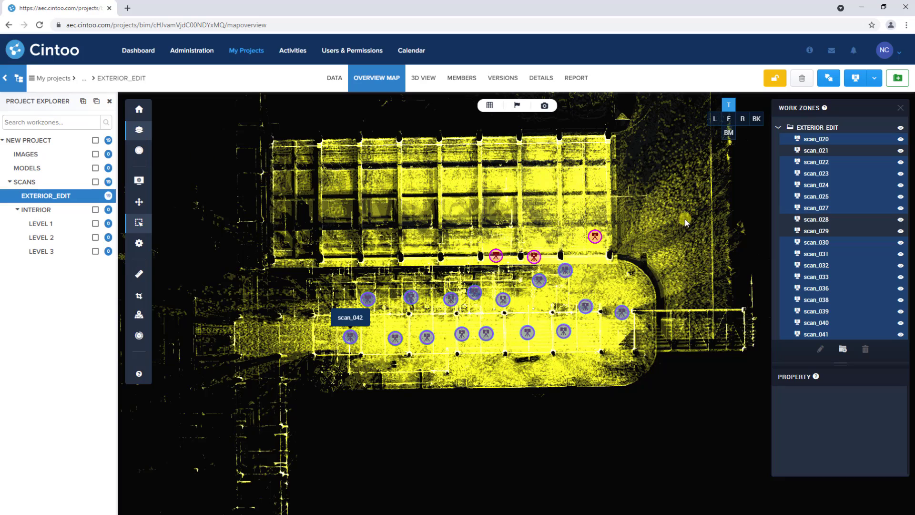
left_click(840, 335)
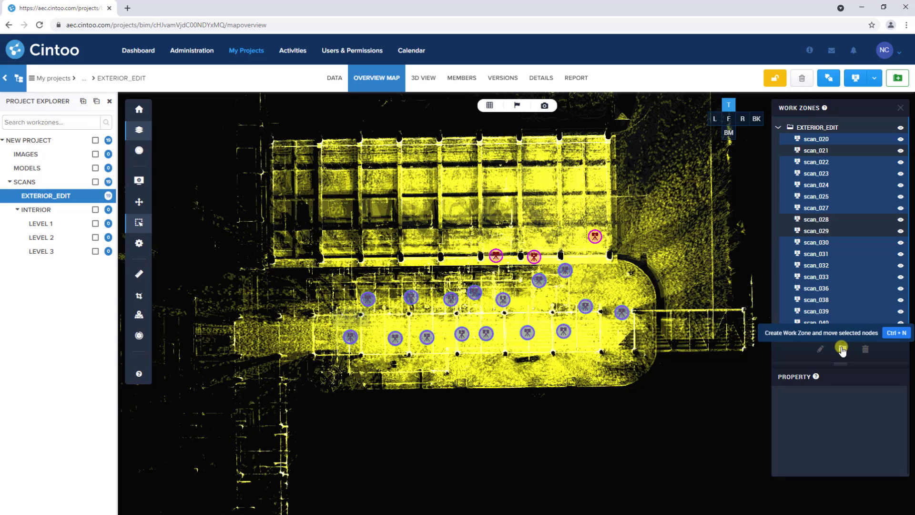
left_click(843, 349)
left_click(536, 224)
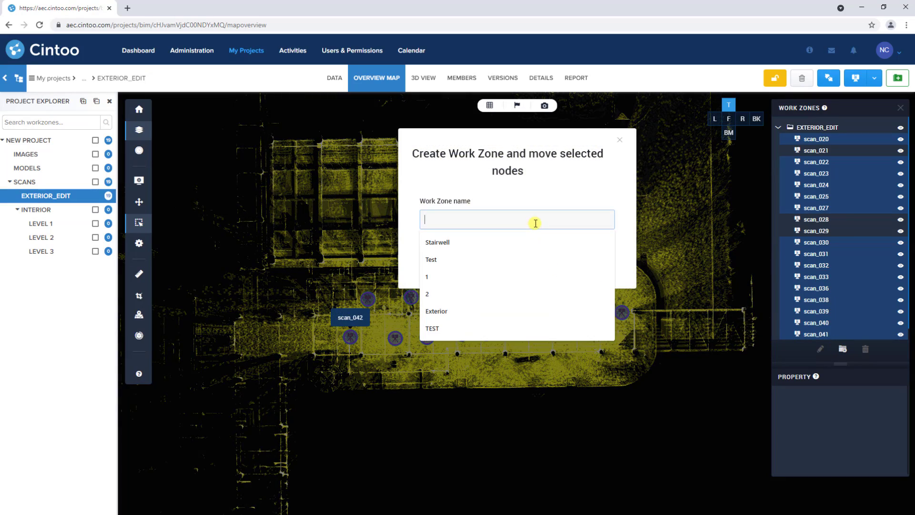
type("A1")
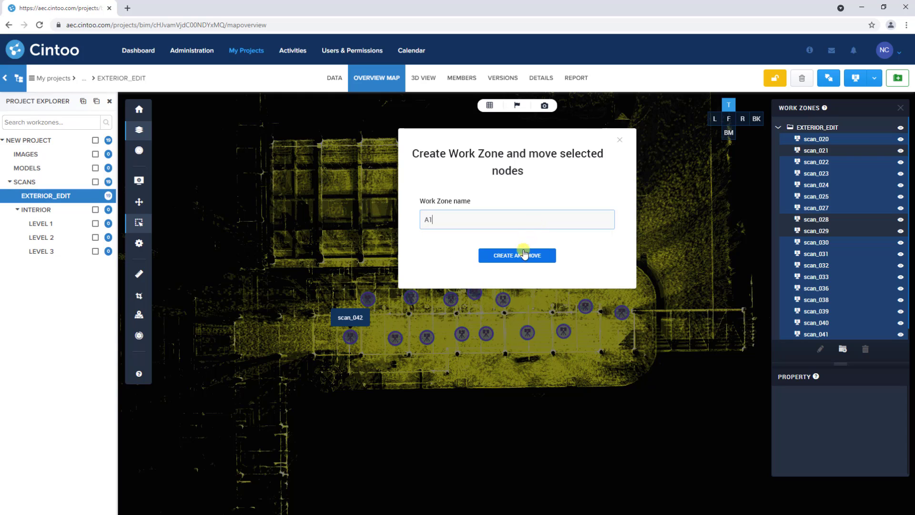
left_click(522, 256)
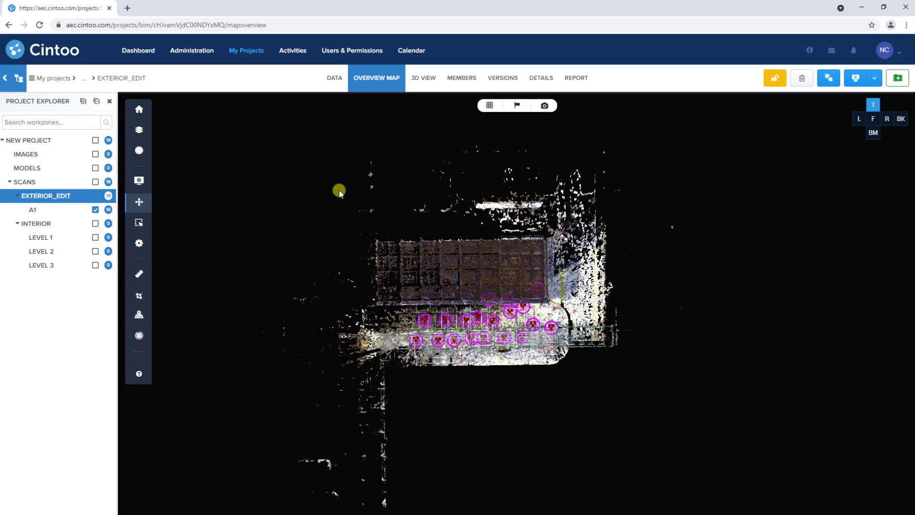
Step: Hide work zone A1 and rectangle-select the three remaining scans
left_click(139, 130)
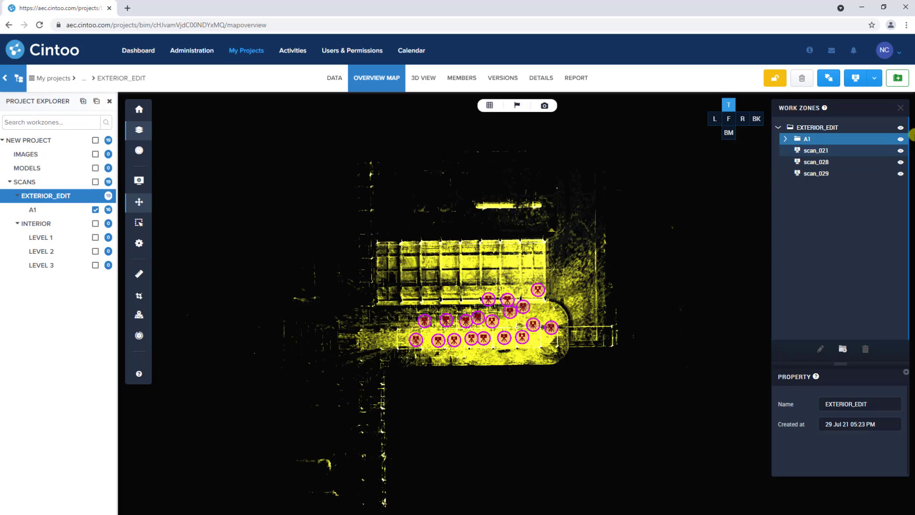
left_click(901, 139)
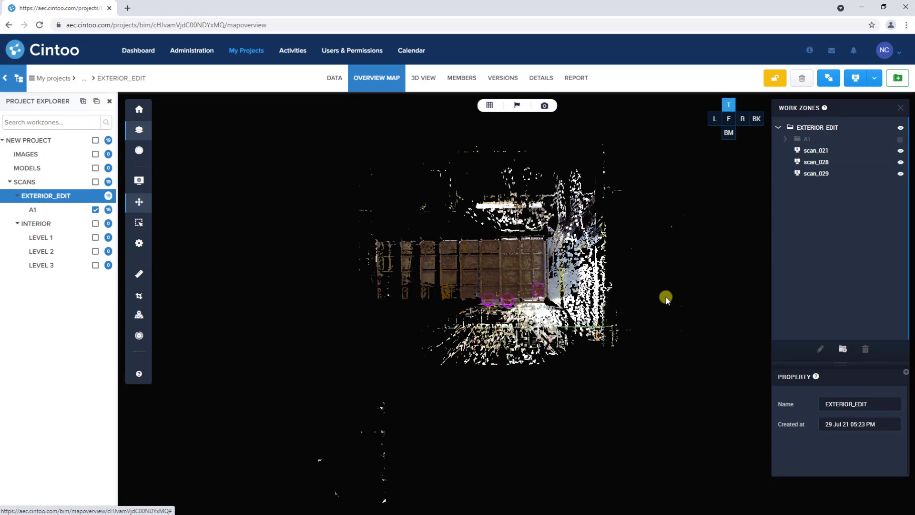
scroll(568, 284, "up", 2)
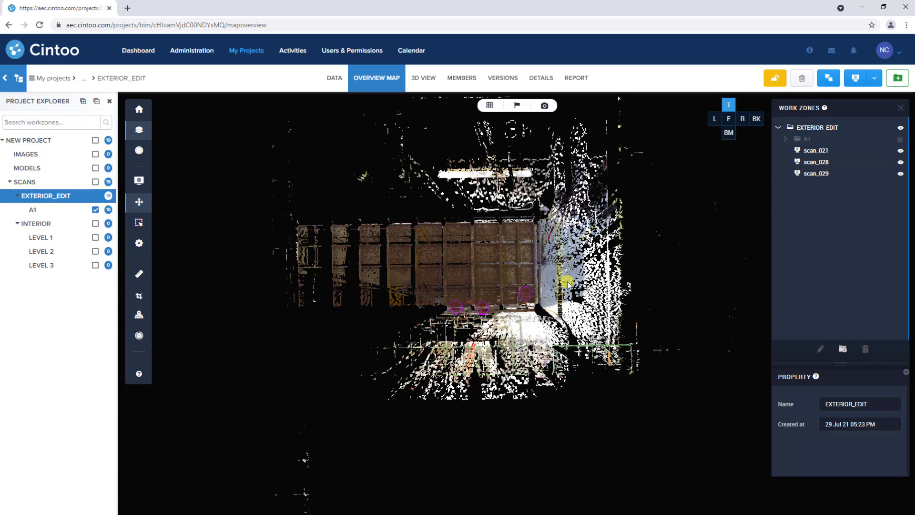
left_click(143, 223)
left_click_drag(407, 257, 564, 358)
Step: Create work zone A2 and move the three selected scans into it
left_click(843, 349)
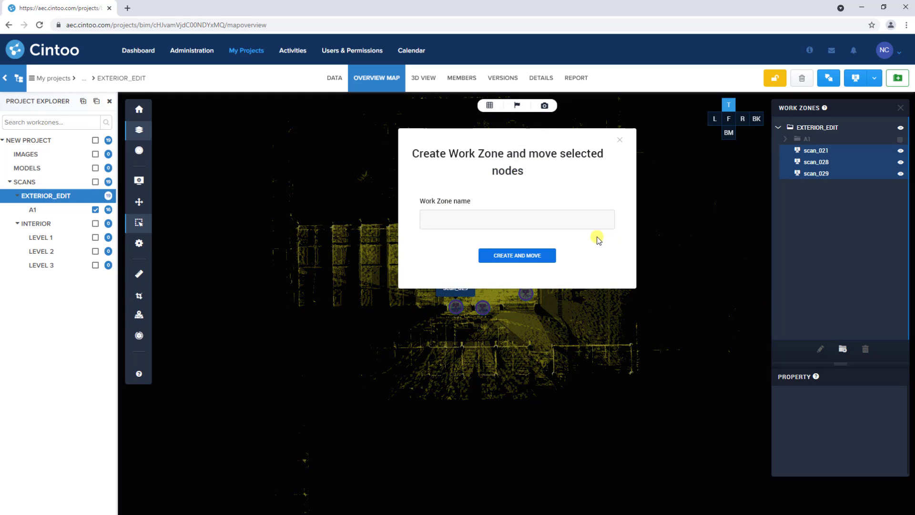
left_click(584, 217)
type("A2")
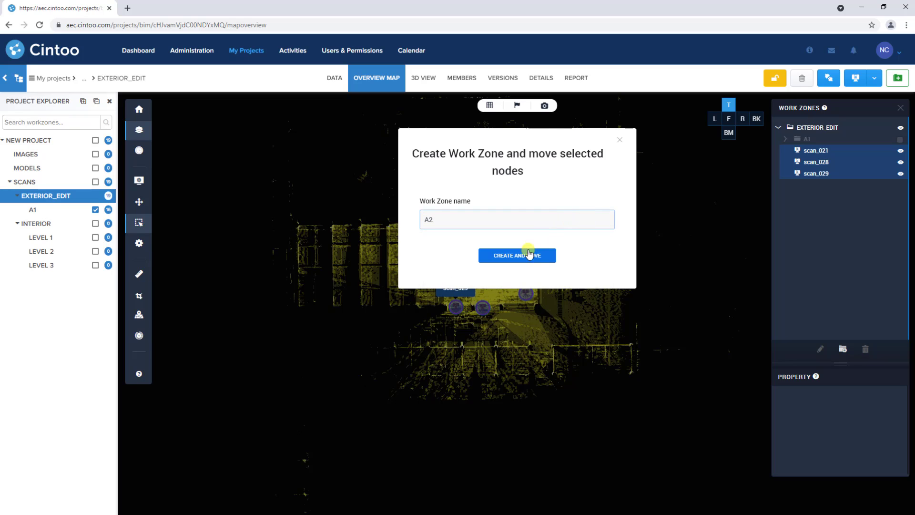
left_click(527, 256)
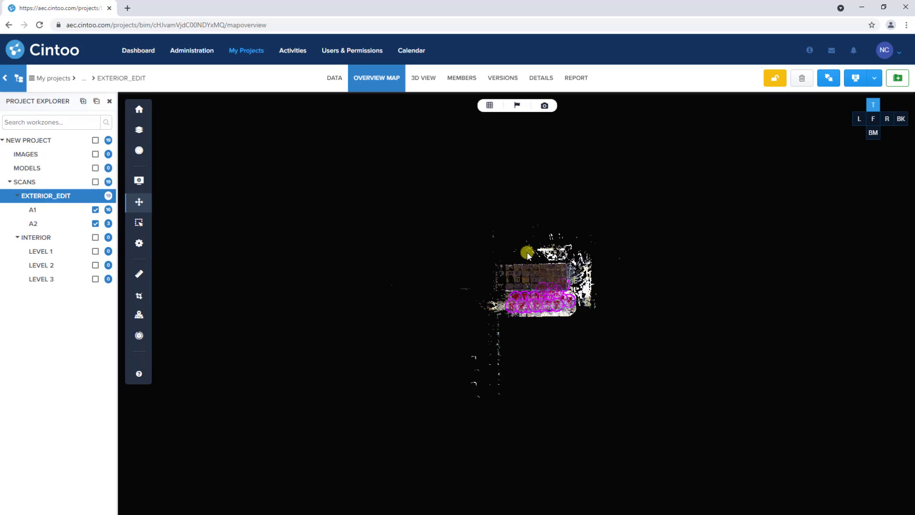
scroll(559, 282, "up", 5)
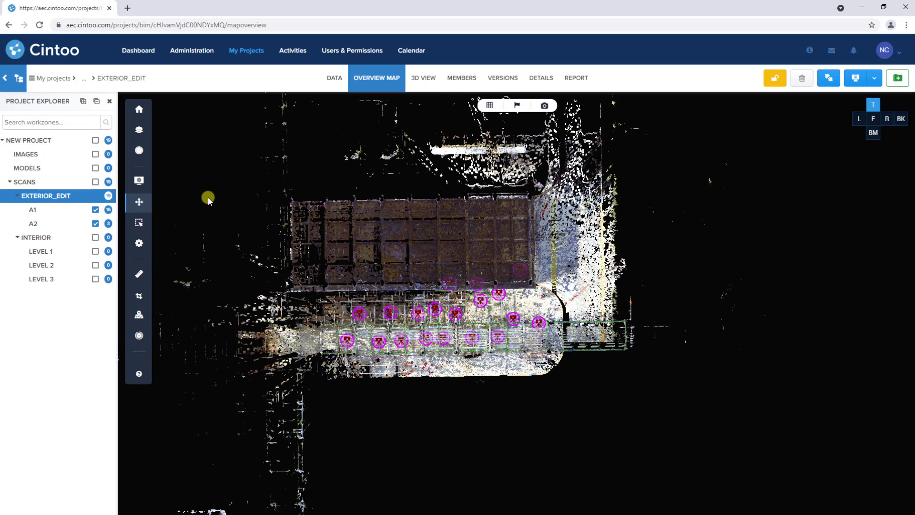
left_click(95, 210)
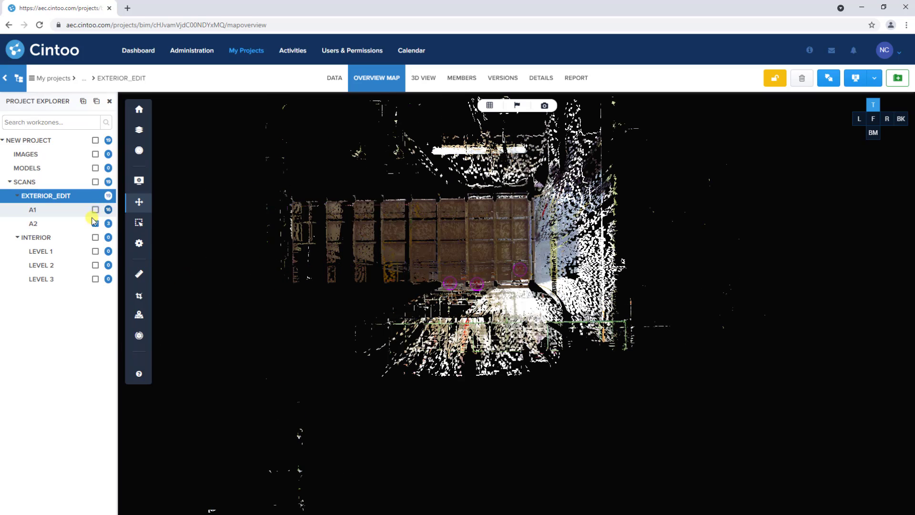
left_click(95, 223)
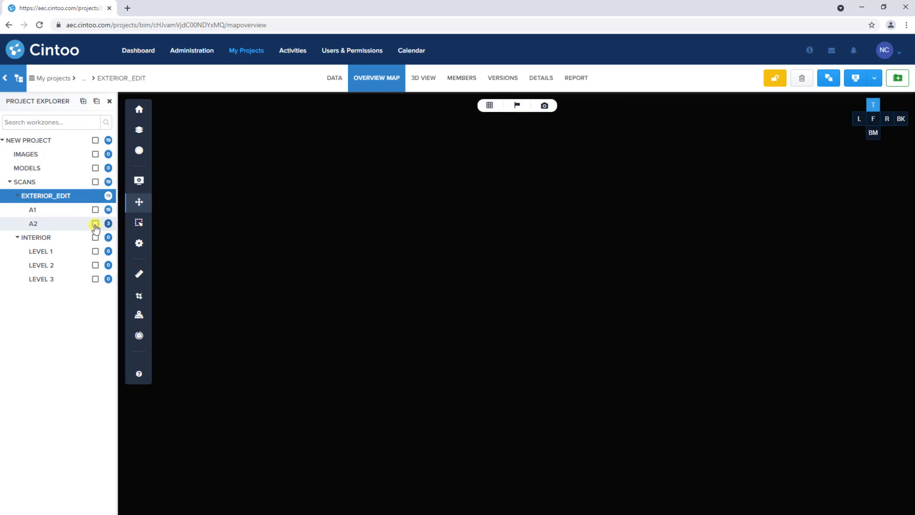
left_click(95, 223)
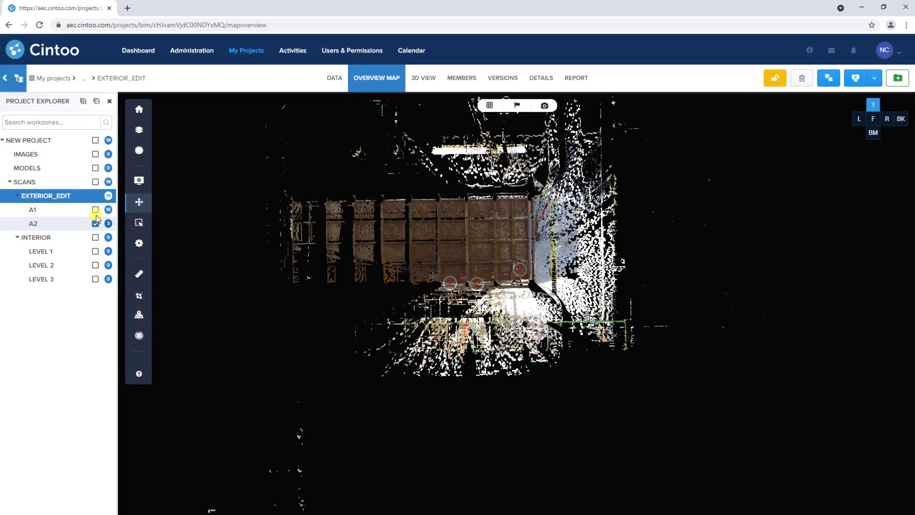
left_click(95, 211)
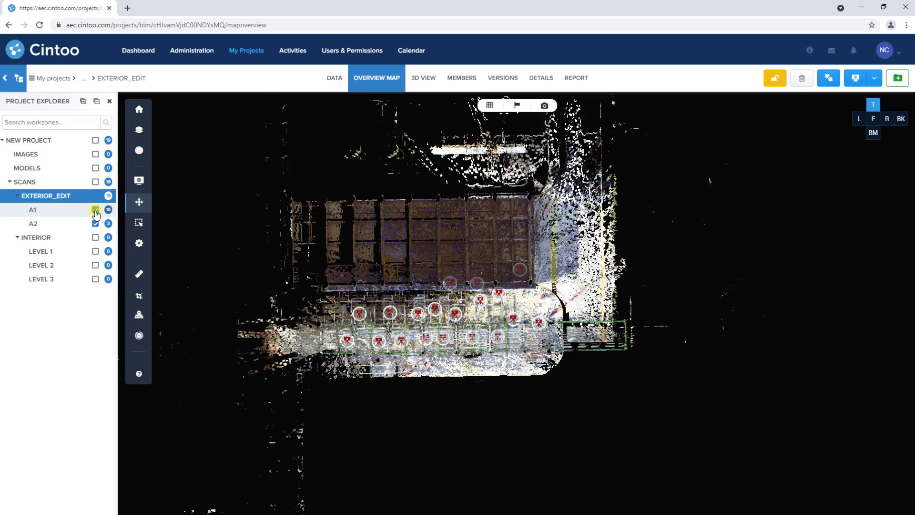
Step: Open the DATA view, expand work zone A1, and select A2 to list scan_021, scan_028 and scan_029
left_click(335, 83)
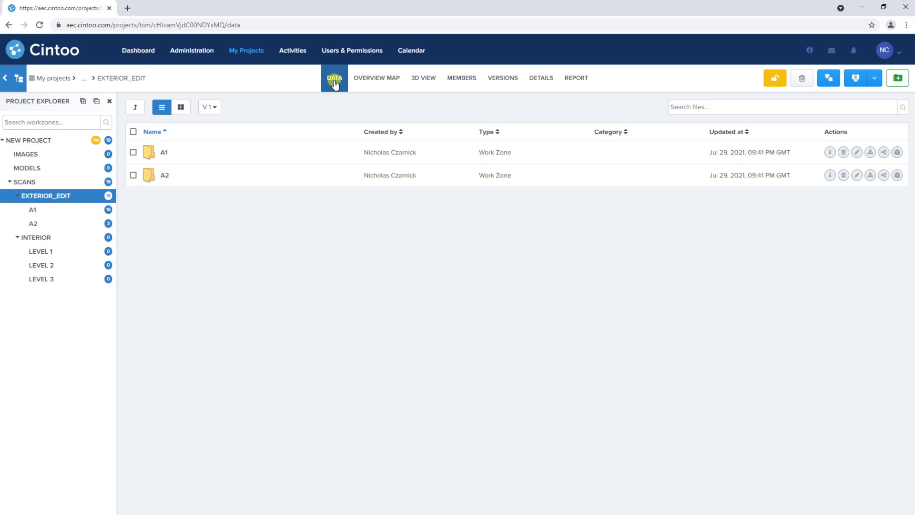
double_click(212, 152)
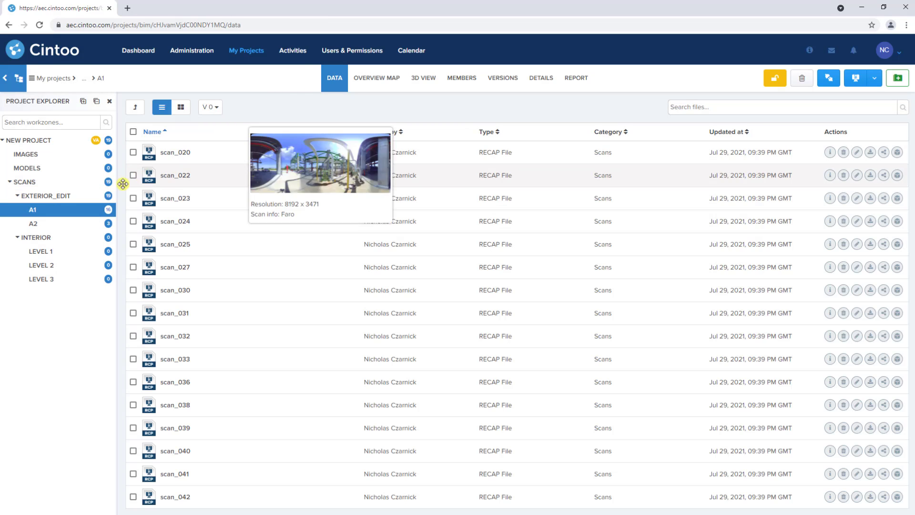
left_click(80, 225)
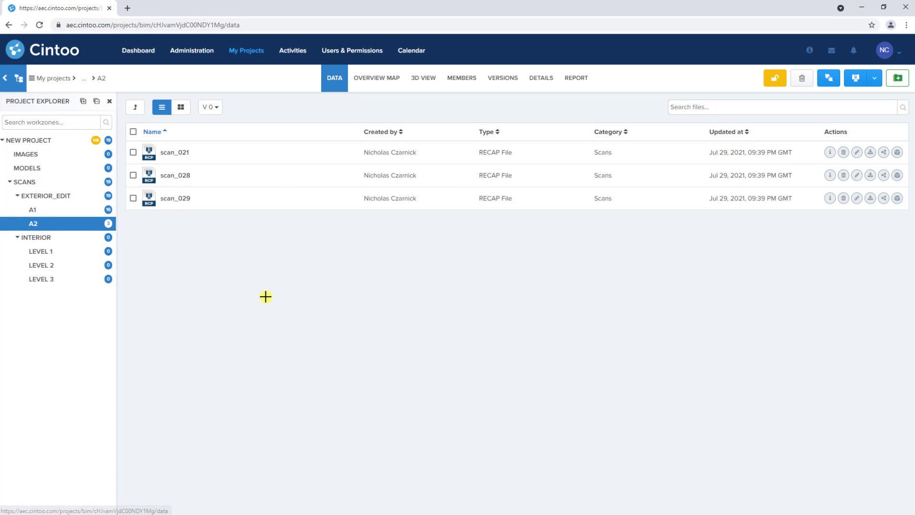